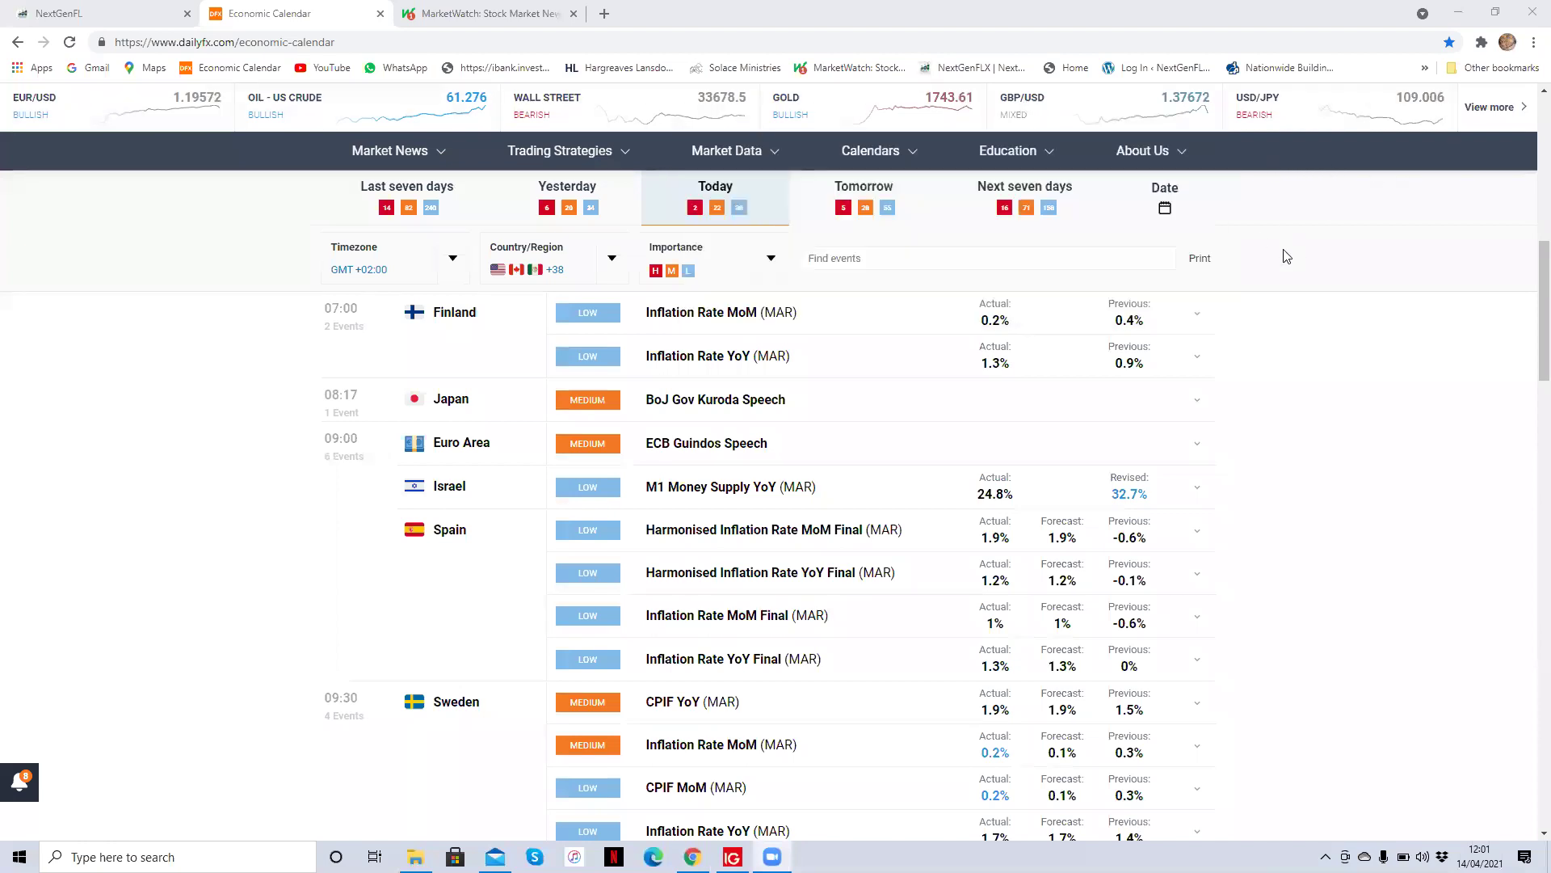
# Review today's economic calendar from the first event of Apr 14, 2021 through the 09:00 Euro Area entries.
pyautogui.scroll(15, 1287, 256)
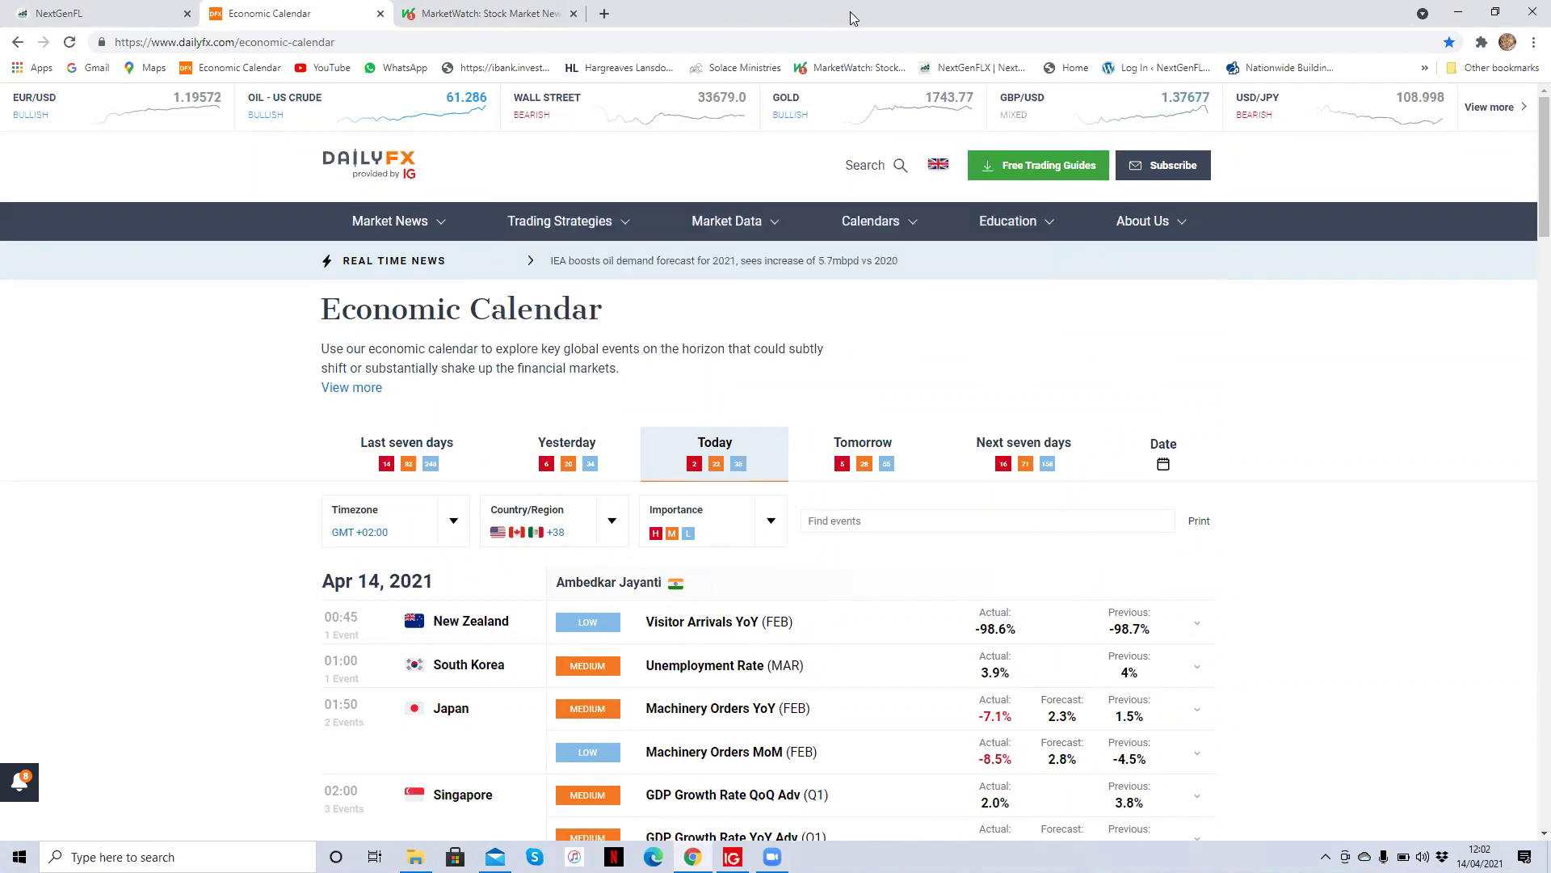
pyautogui.moveTo(766, 165)
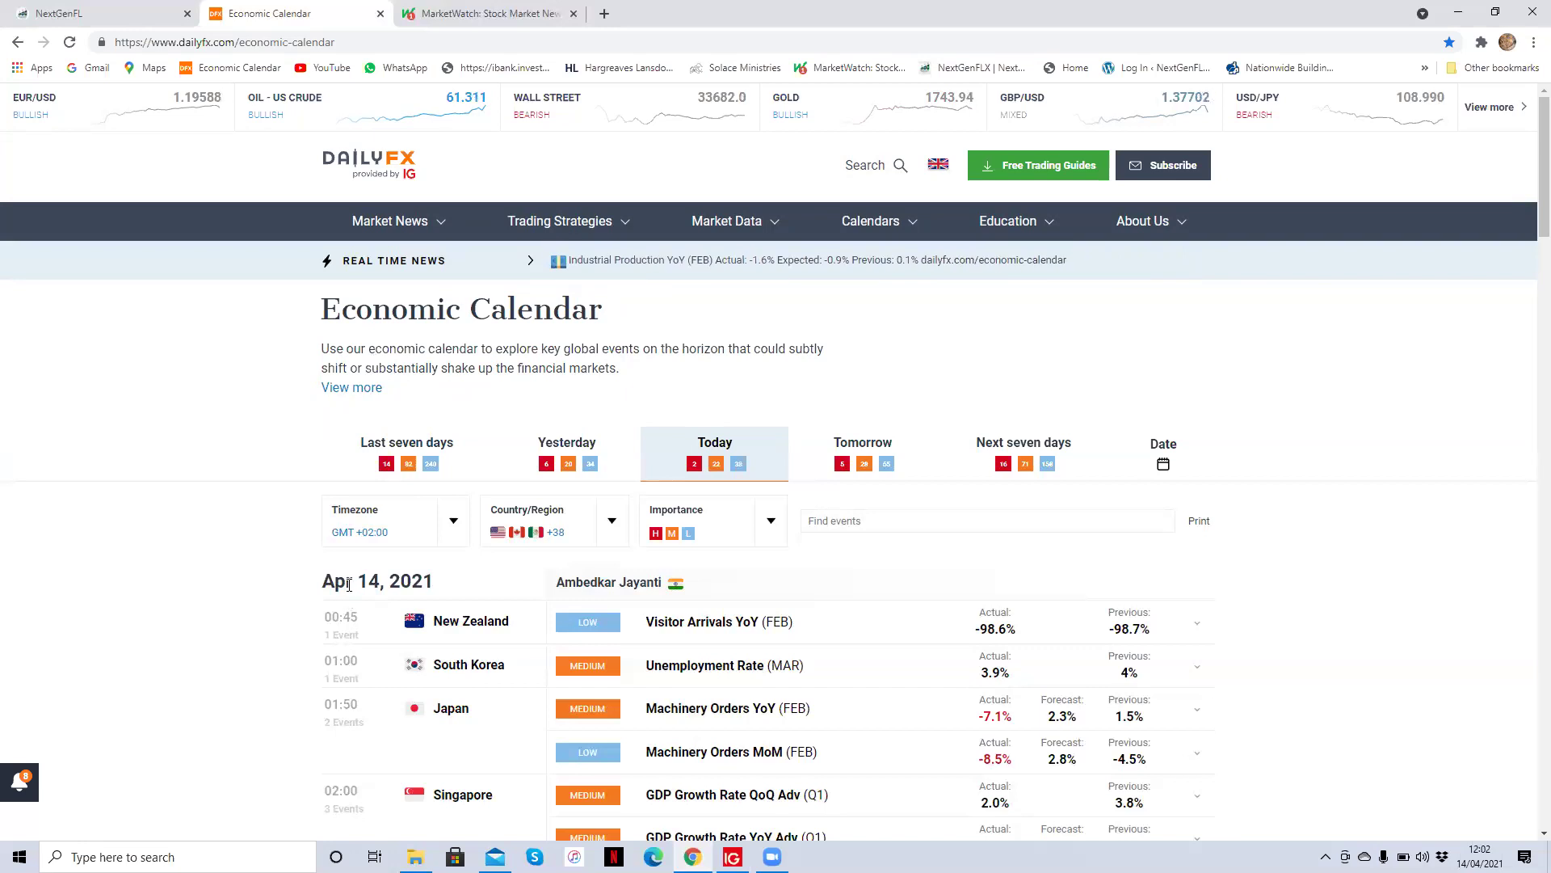
pyautogui.scroll(-2, 426, 525)
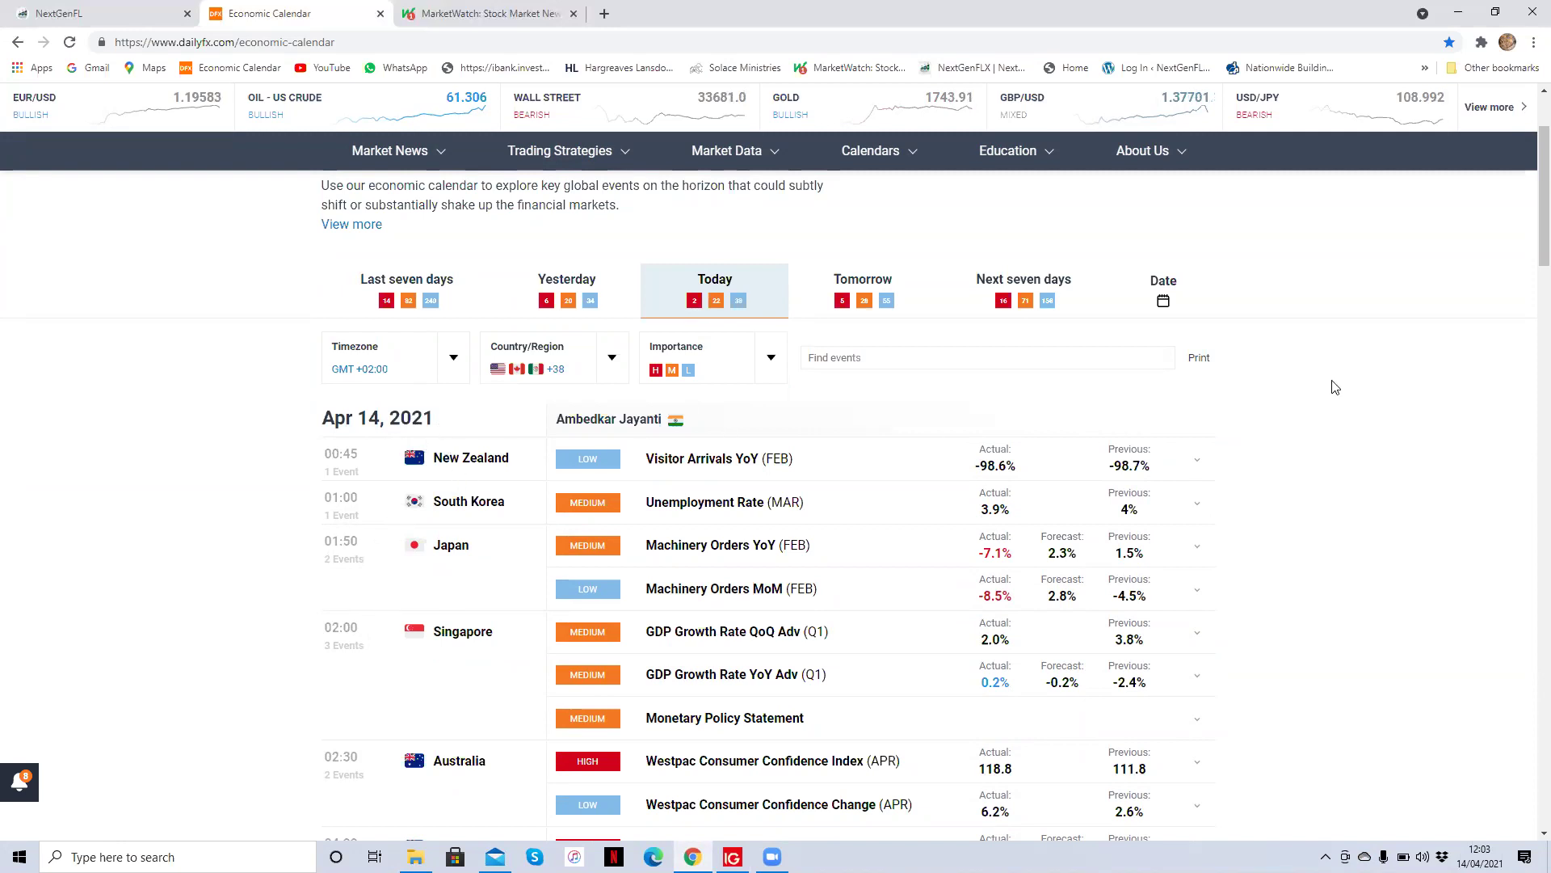
pyautogui.scroll(-4, 1528, 320)
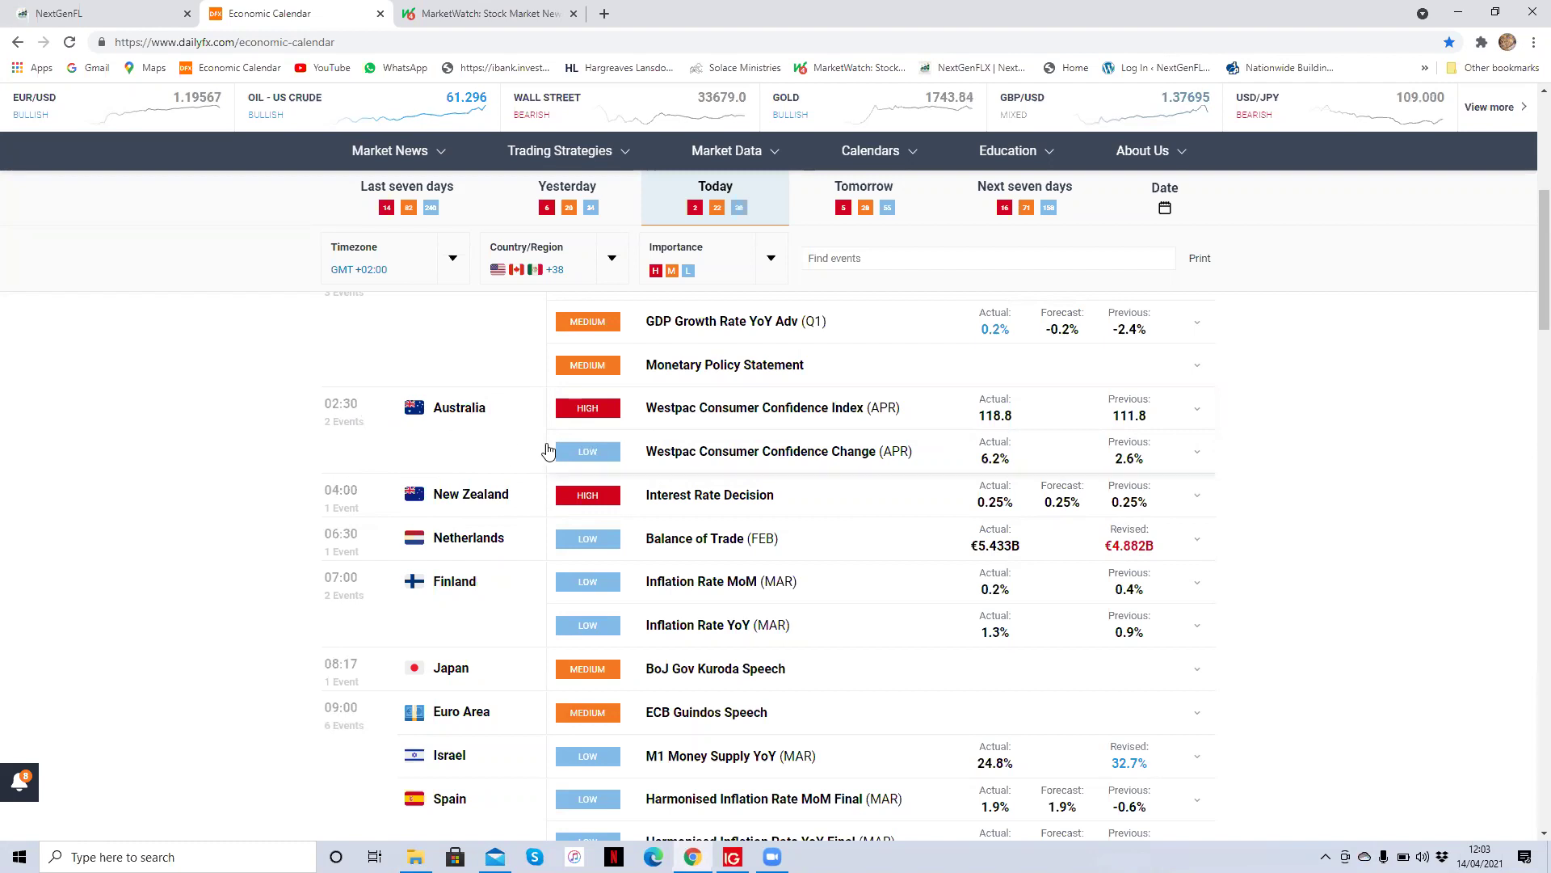
pyautogui.scroll(-1, 548, 447)
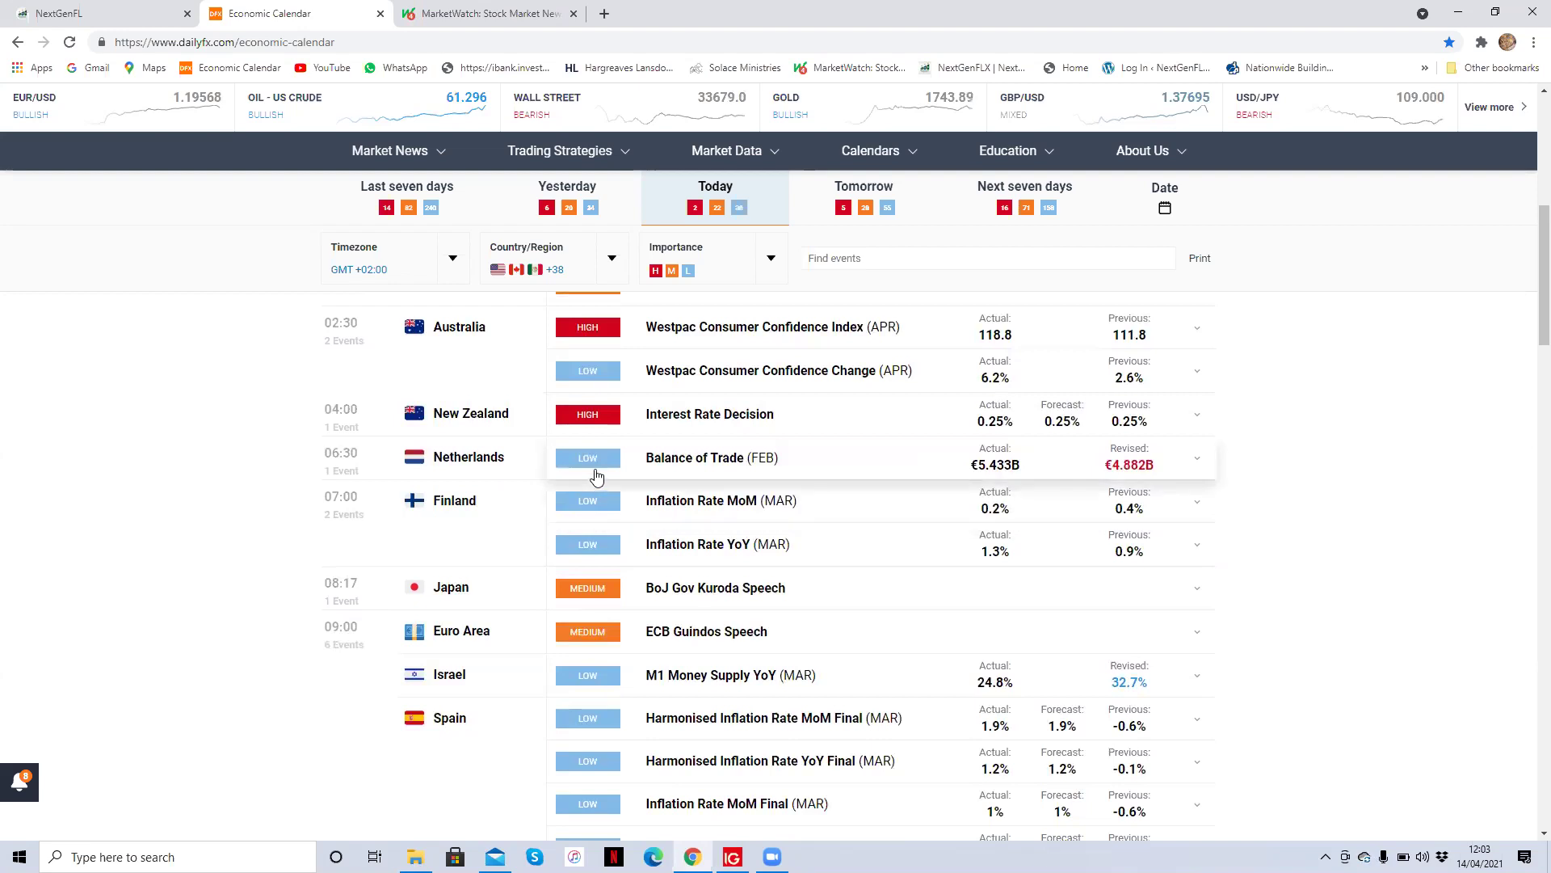
pyautogui.scroll(-2, 597, 477)
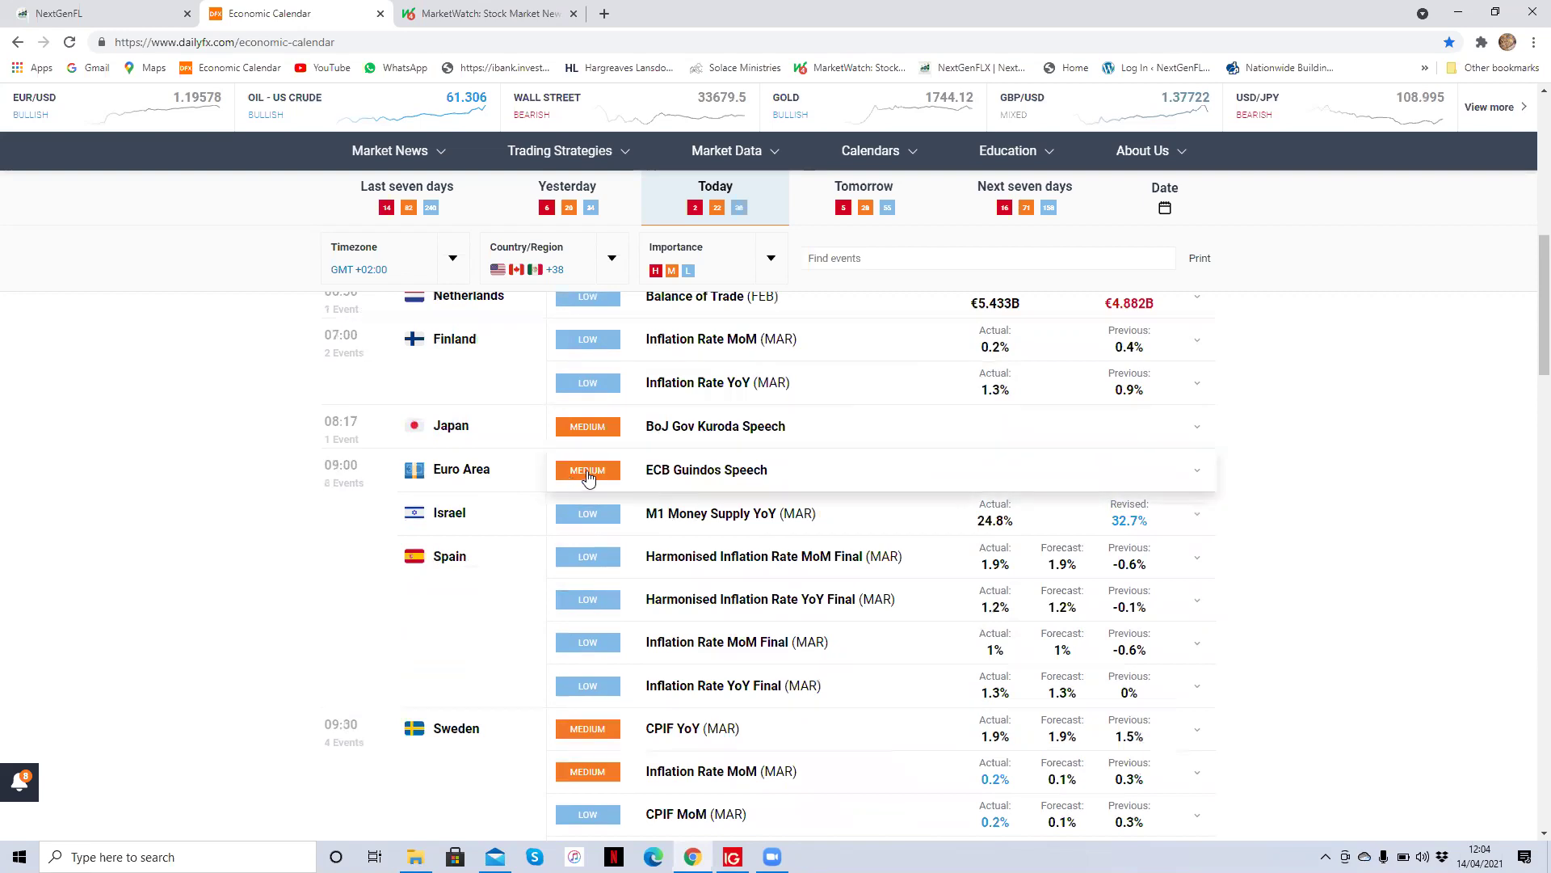
# Examine the historical data, summary and related news of the 09:00 Euro Area ECB Guindos Speech, then collapse its details.
pyautogui.click(665, 477)
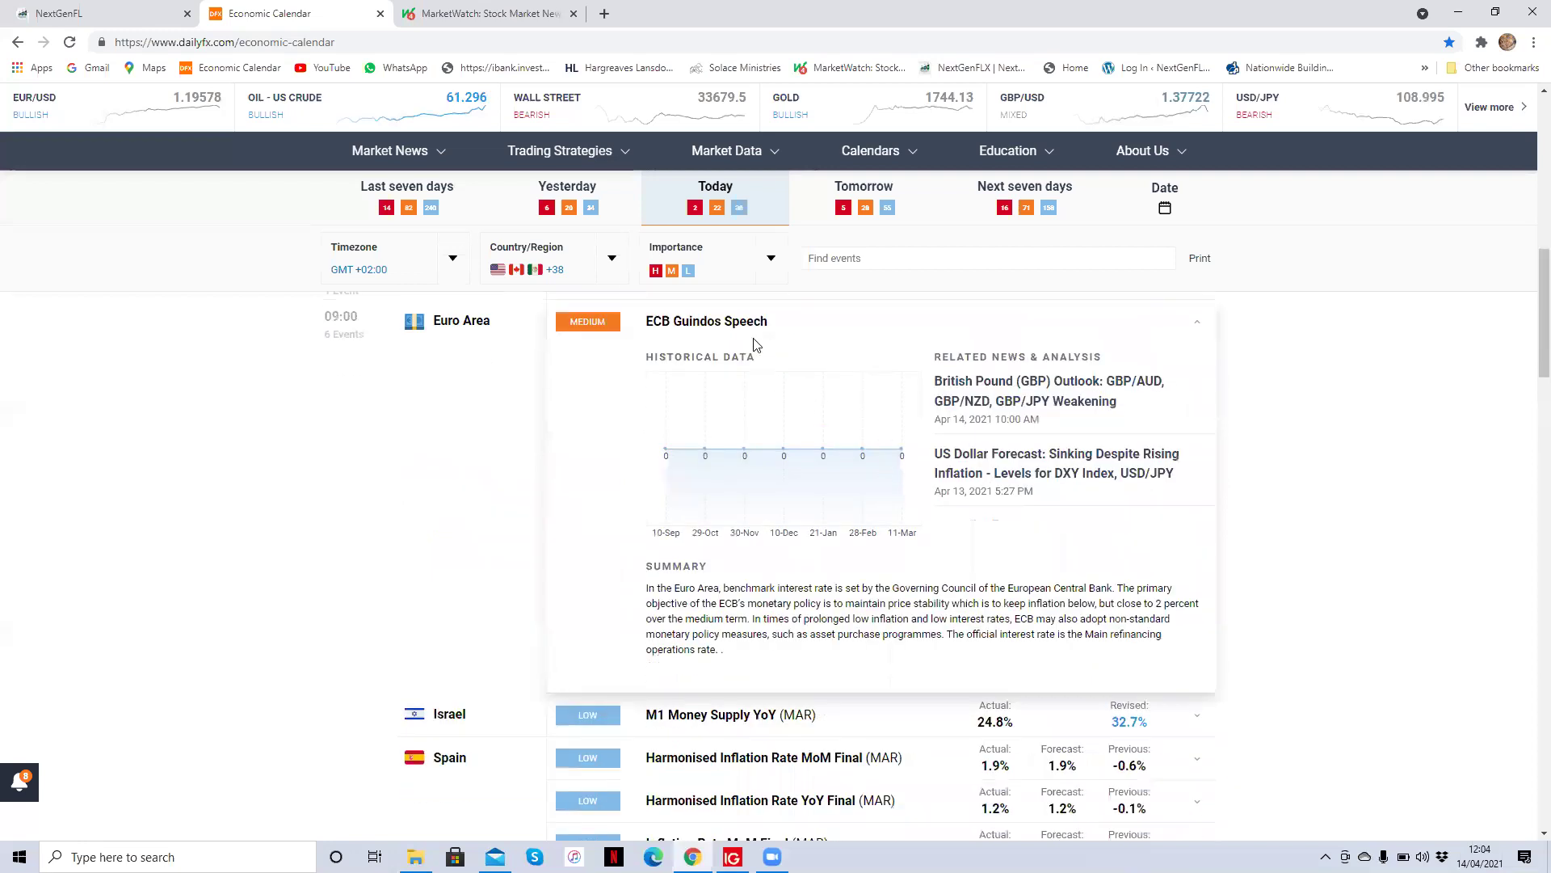
pyautogui.click(715, 332)
pyautogui.scroll(3, 714, 339)
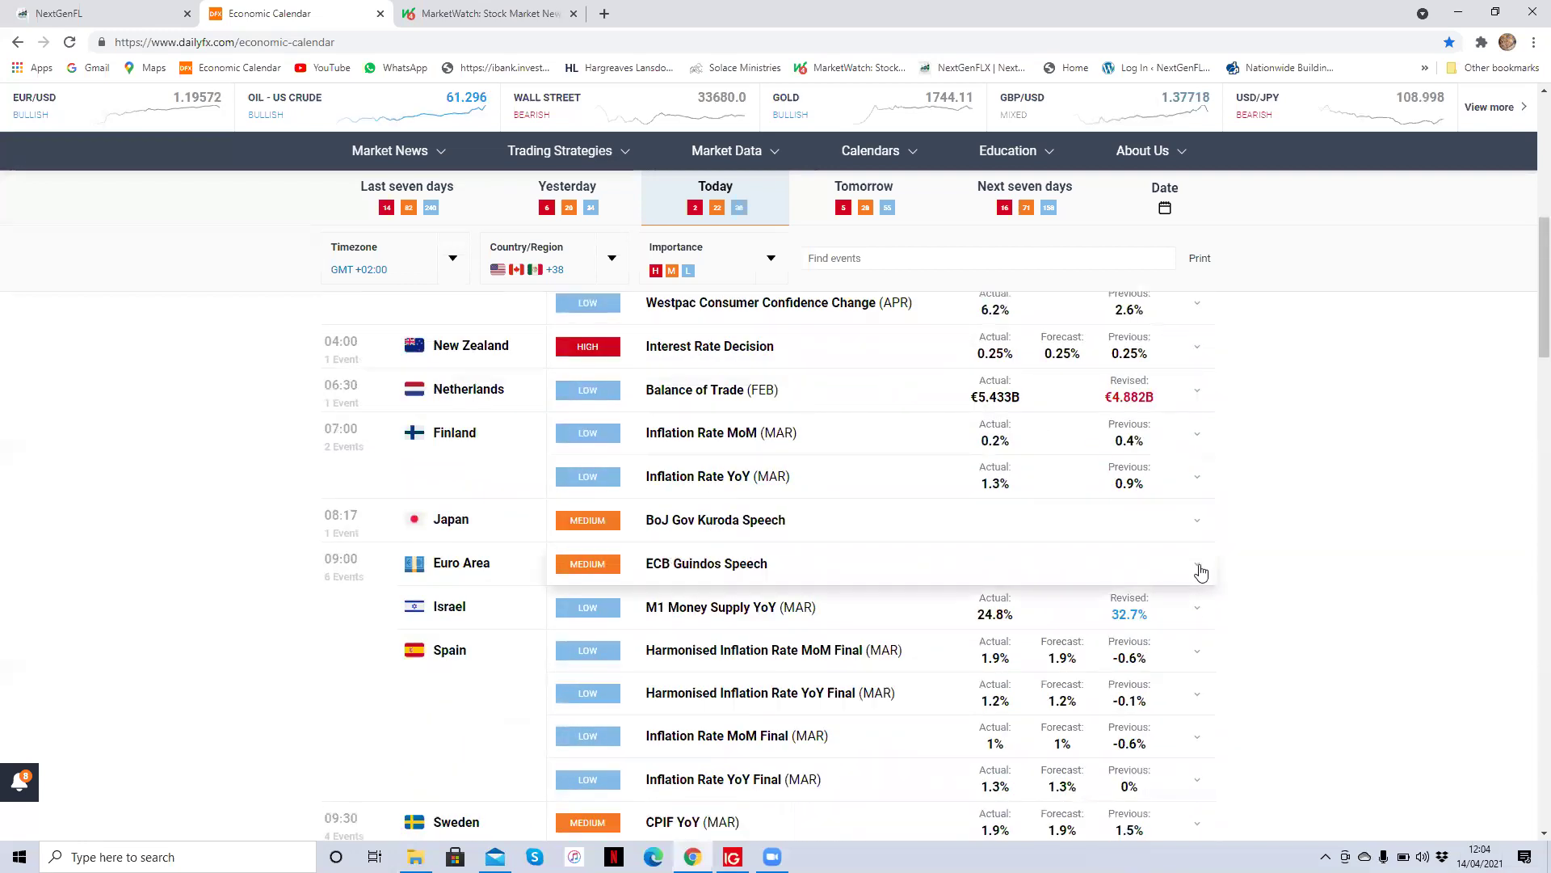
pyautogui.click(758, 572)
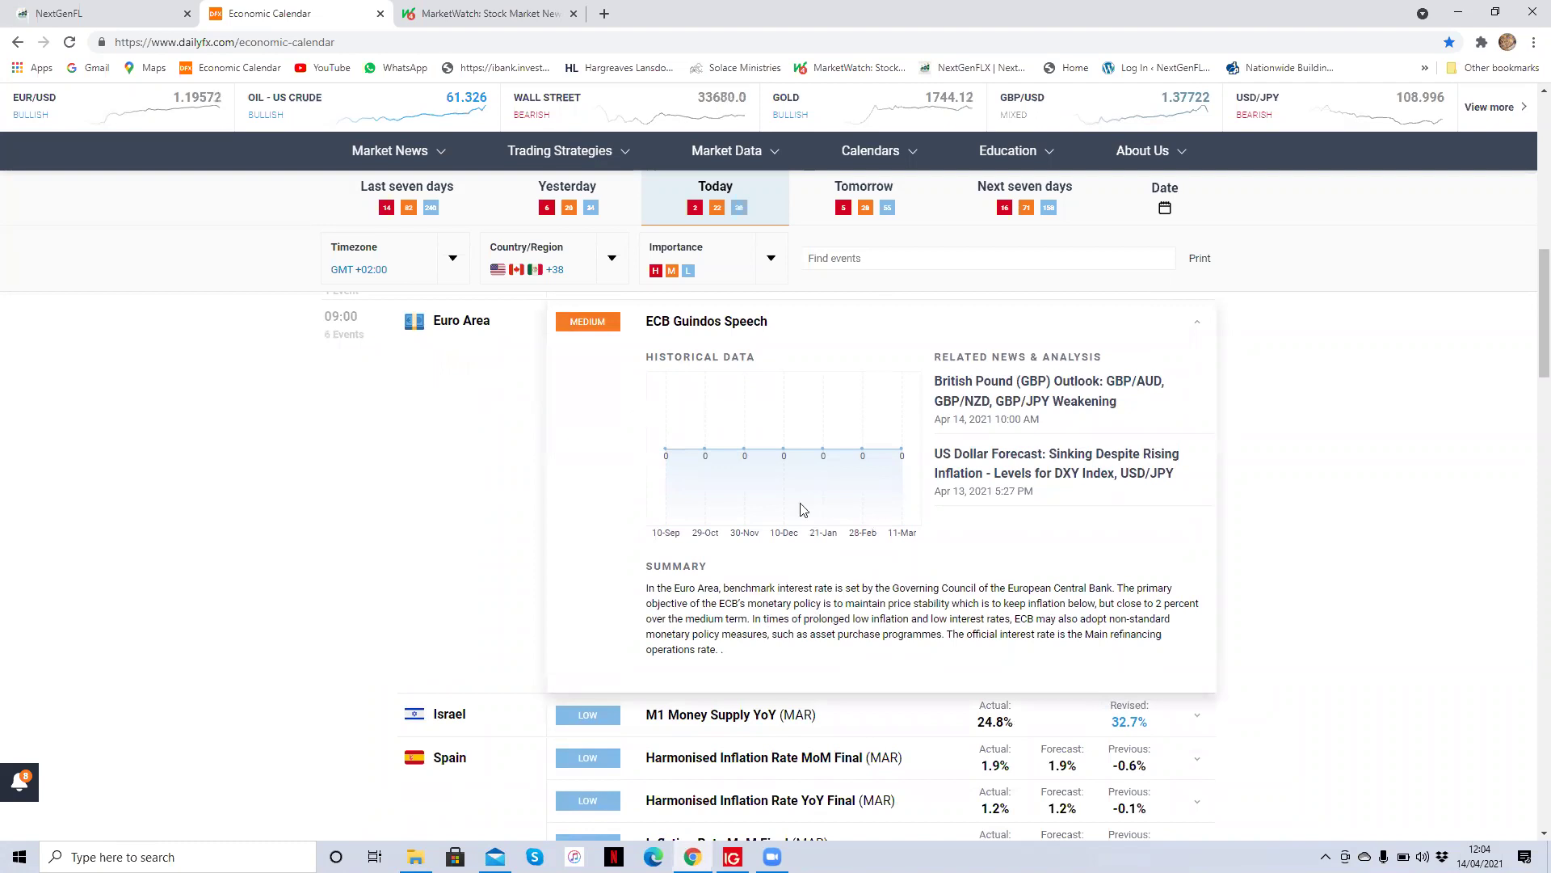
pyautogui.click(772, 333)
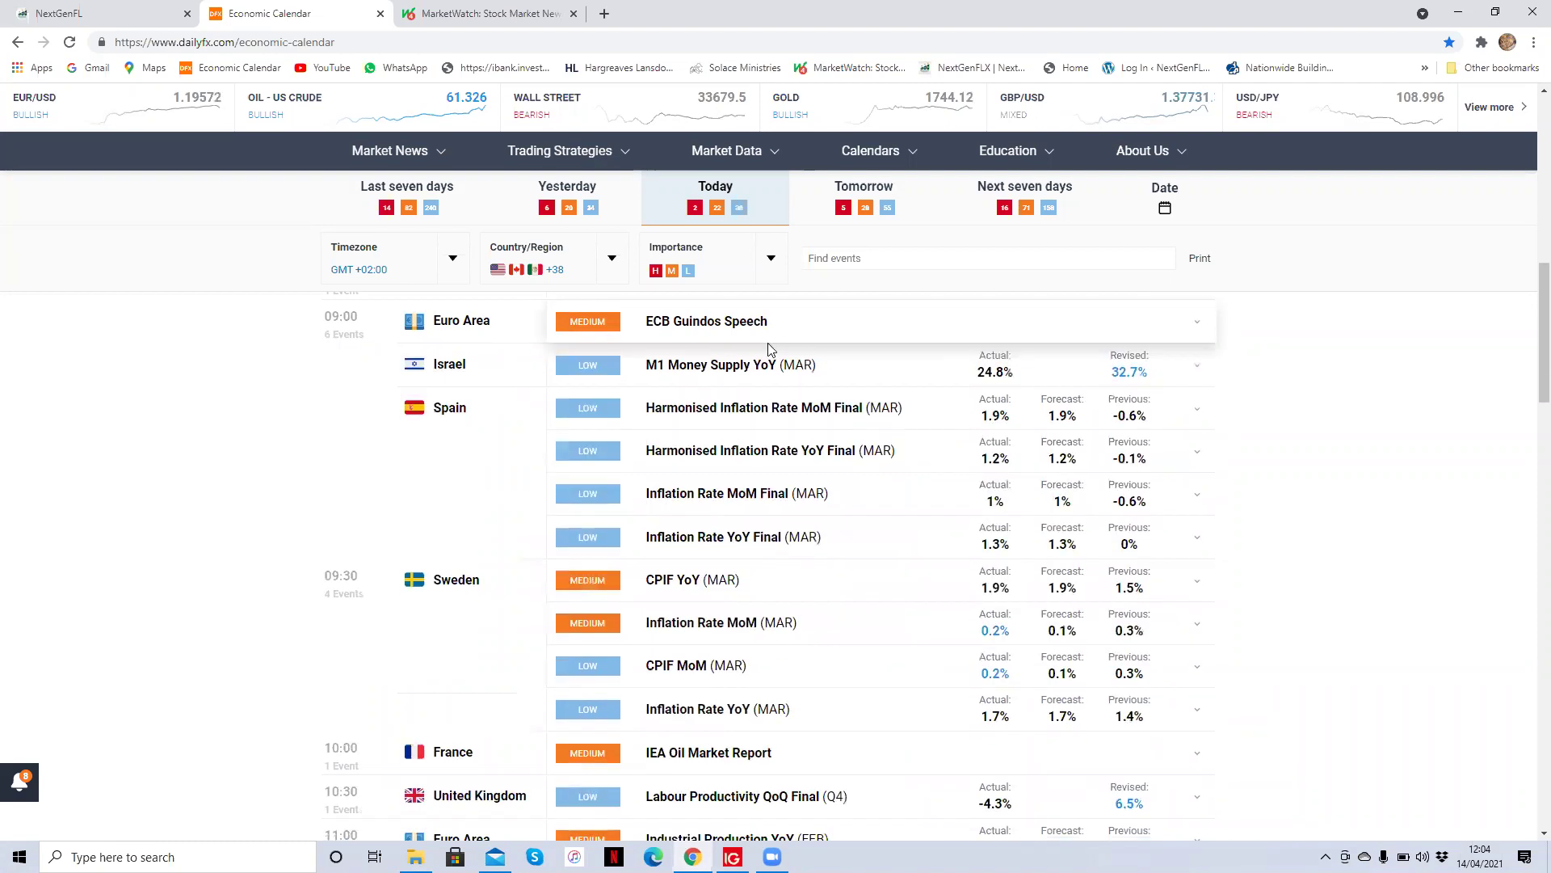
pyautogui.scroll(4, 700, 594)
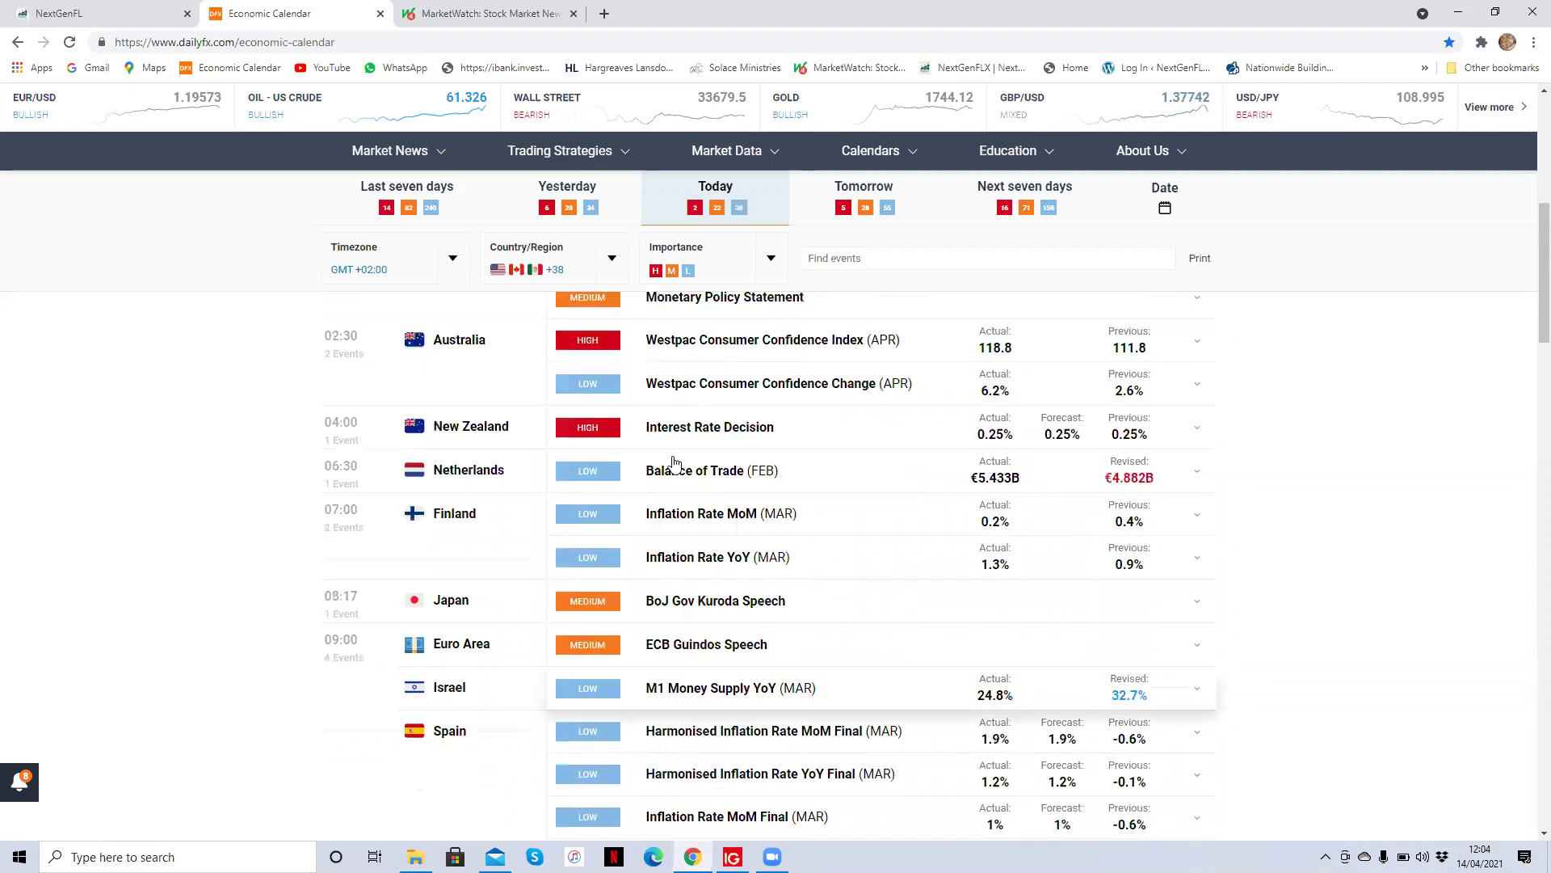
pyautogui.scroll(-2, 698, 594)
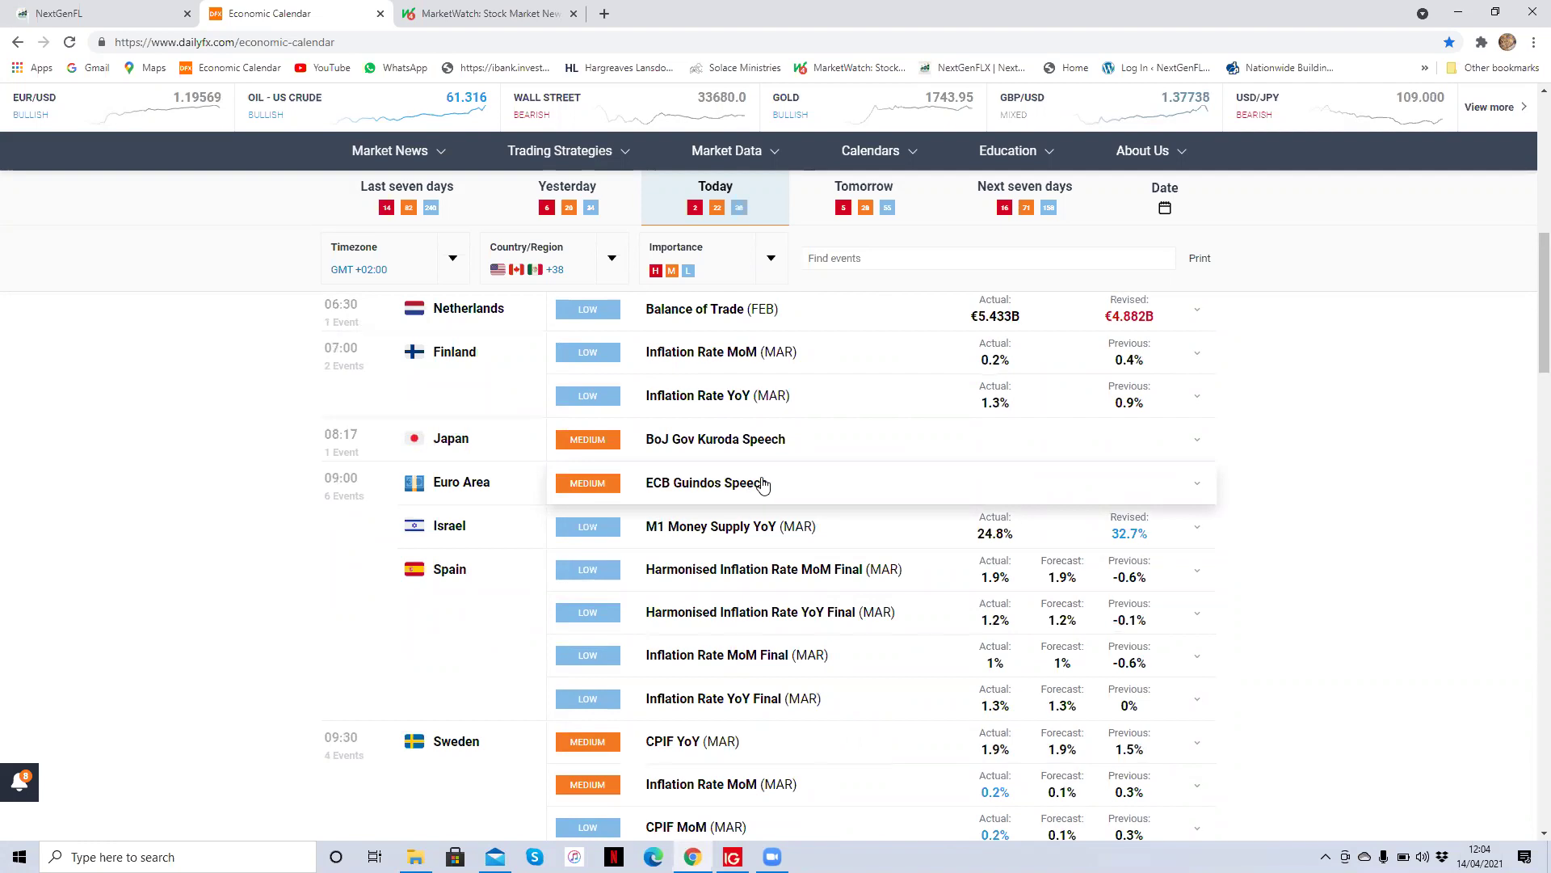
pyautogui.click(697, 485)
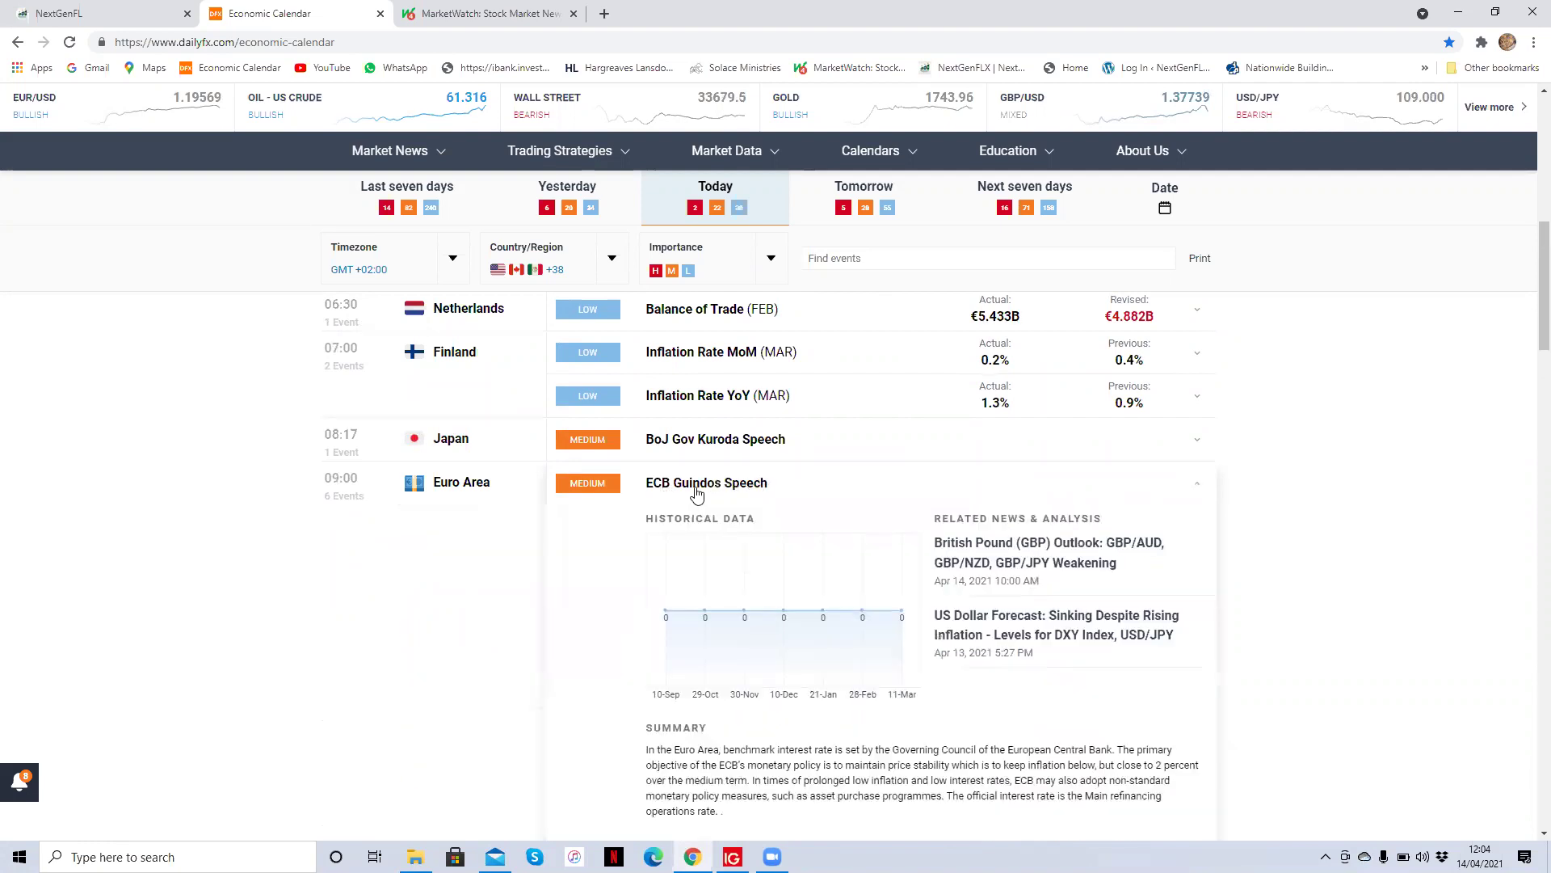
pyautogui.scroll(-2, 699, 494)
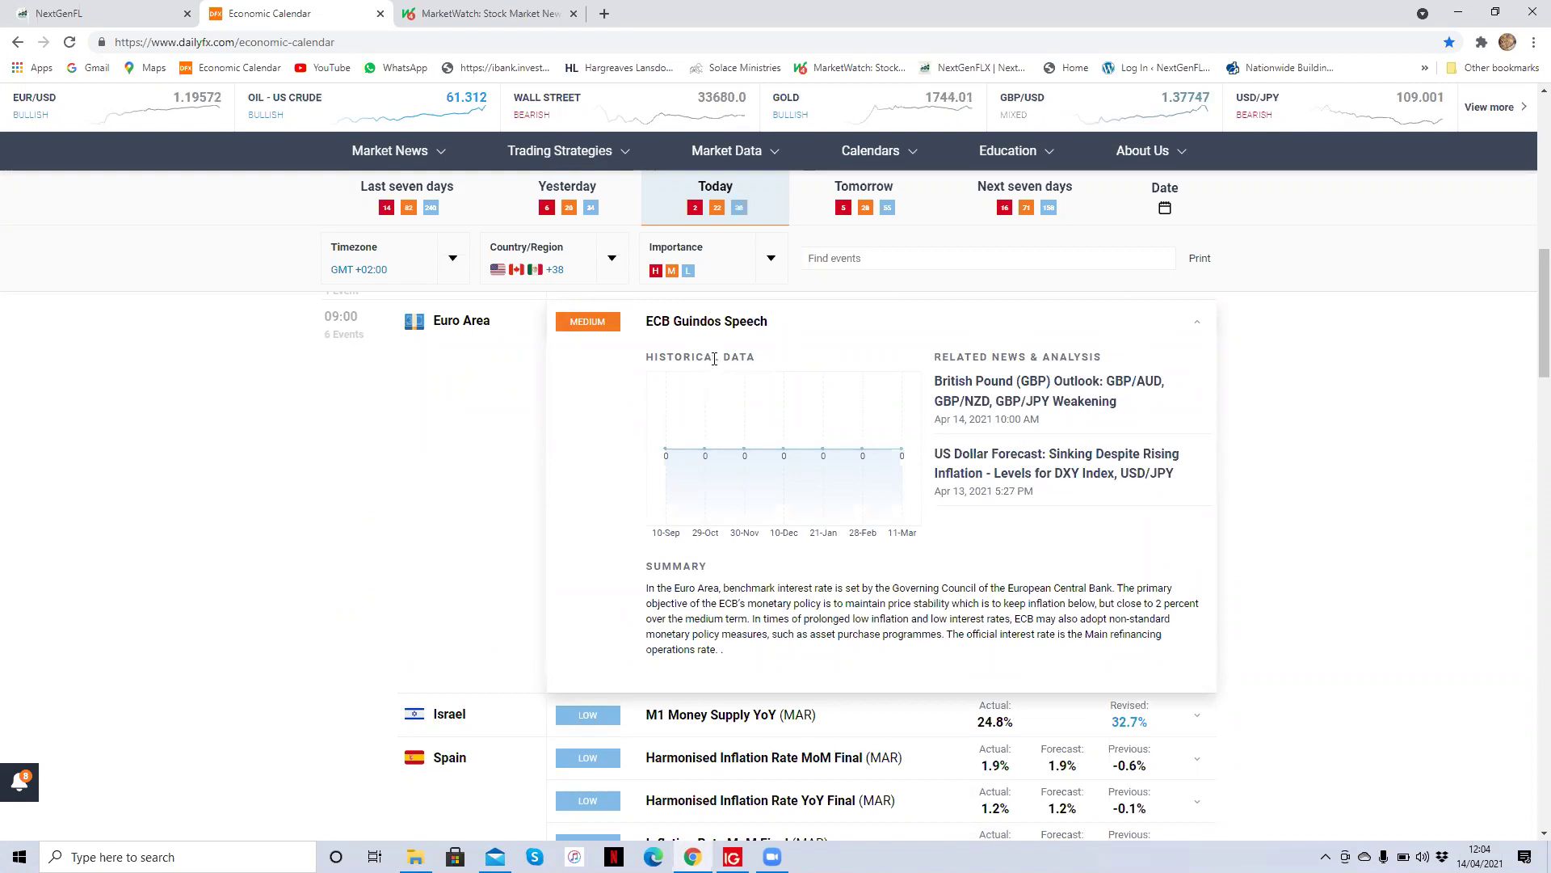
pyautogui.click(725, 324)
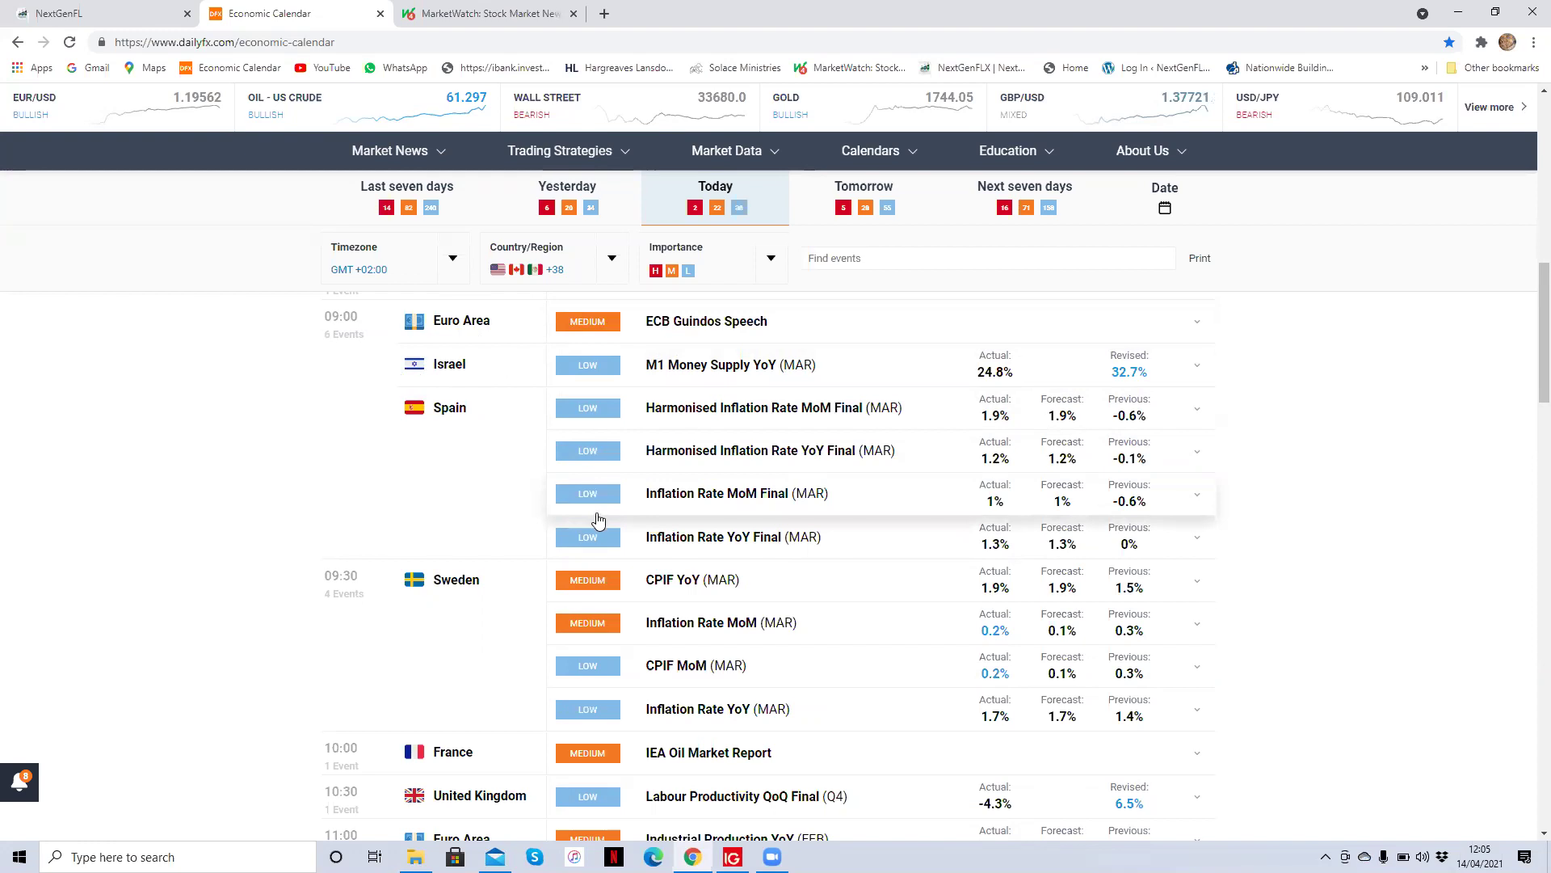
# Examine the historical data of the 11:00 Euro Area Industrial Production YoY (FEB) event, then collapse its details.
pyautogui.scroll(-1, 598, 517)
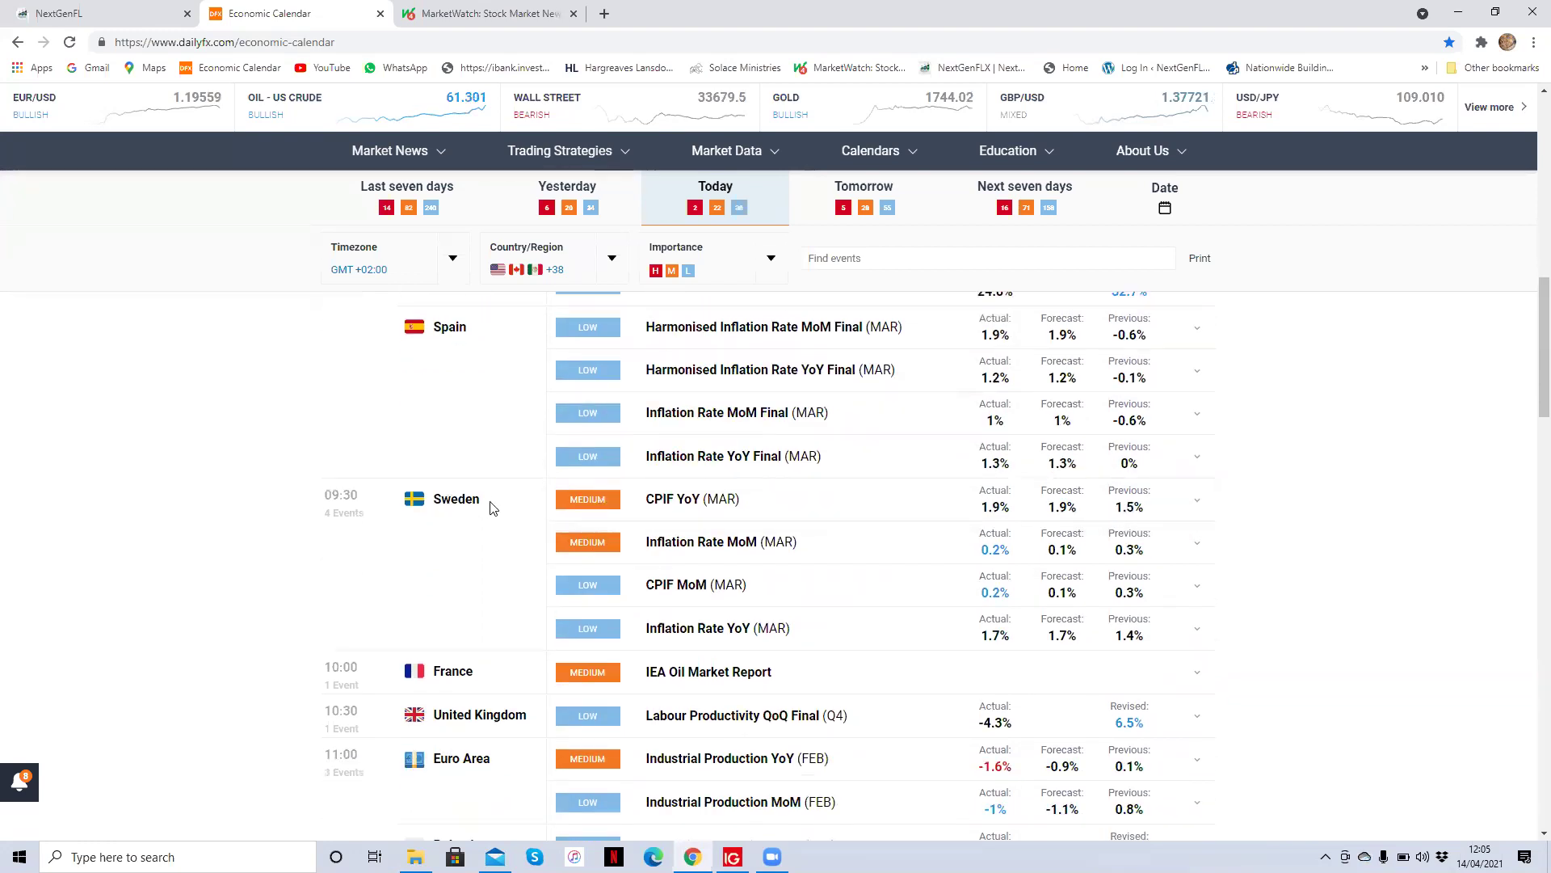
pyautogui.scroll(-3, 518, 501)
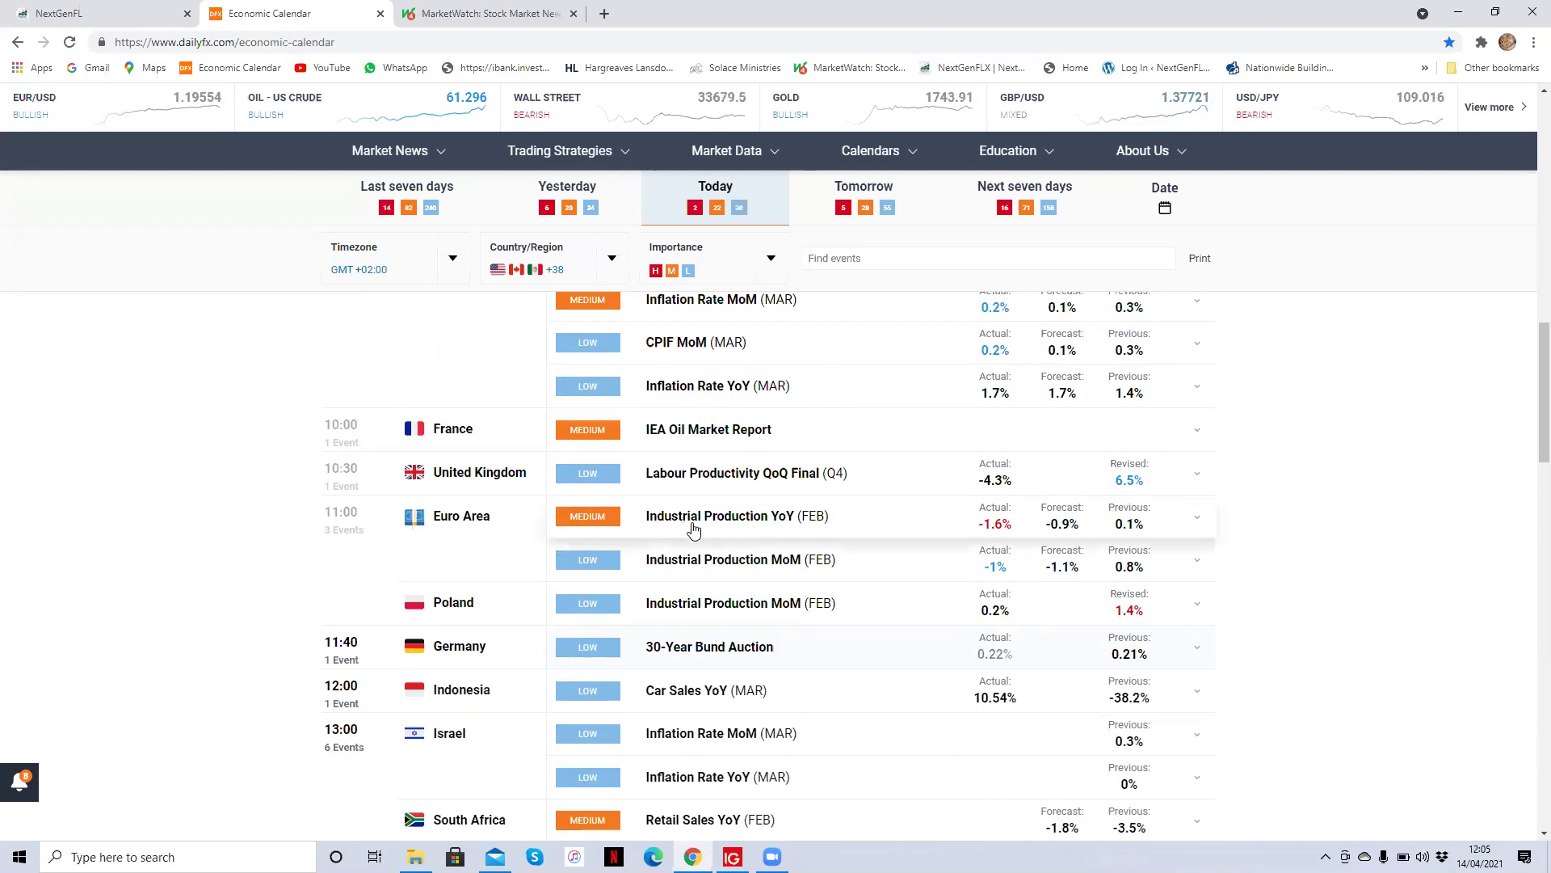
pyautogui.click(764, 529)
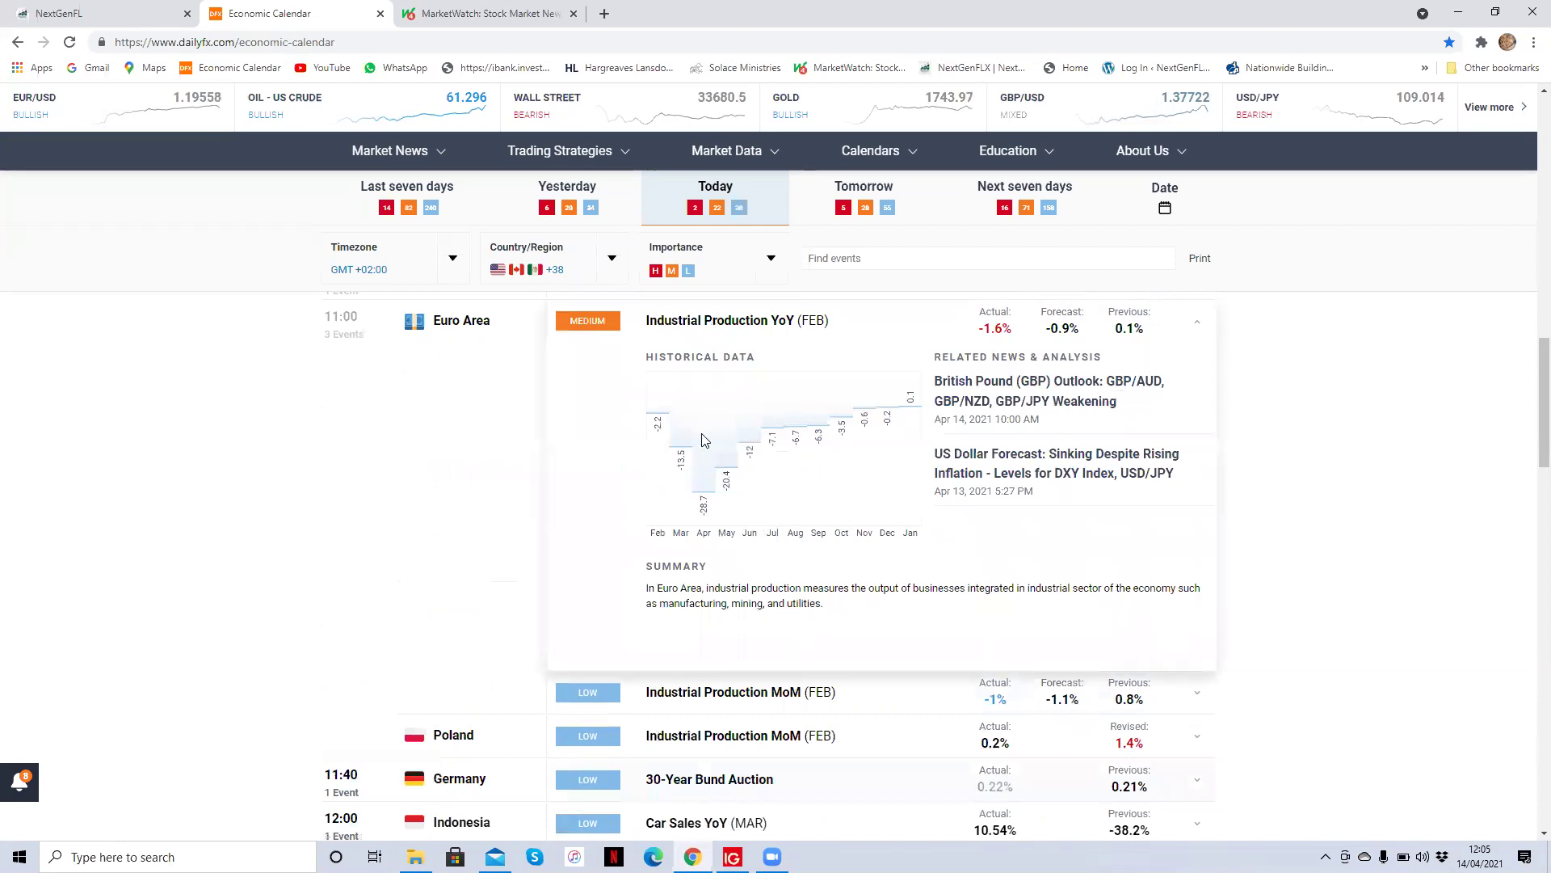
pyautogui.click(739, 335)
pyautogui.scroll(1, 644, 437)
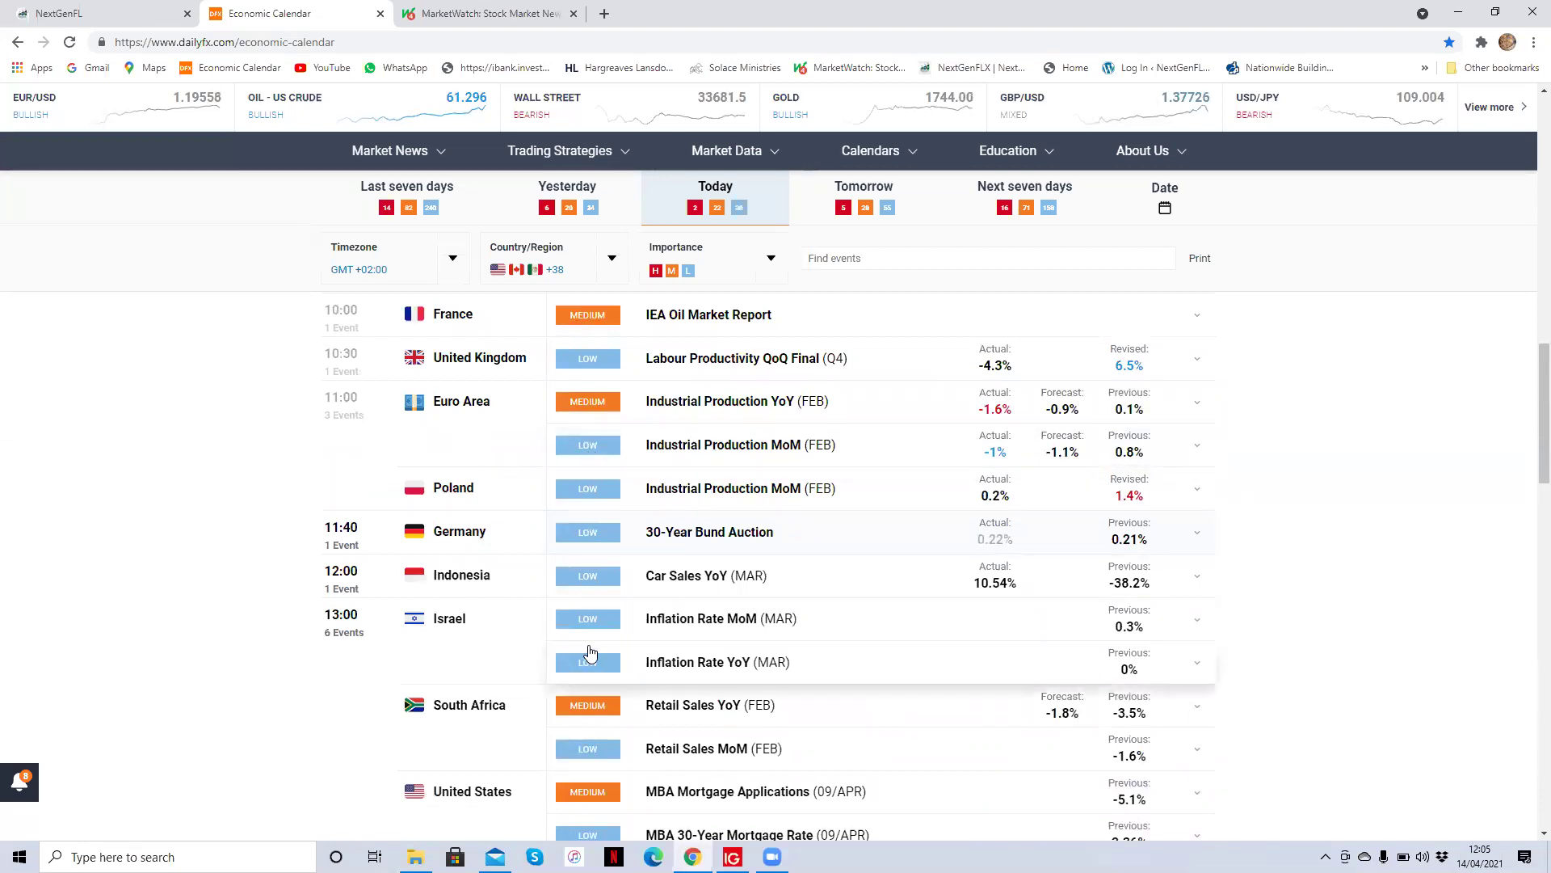
# Examine the history and summary of the 13:00 United States MBA Mortgage Applications event, then collapse its details.
pyautogui.scroll(-3, 566, 646)
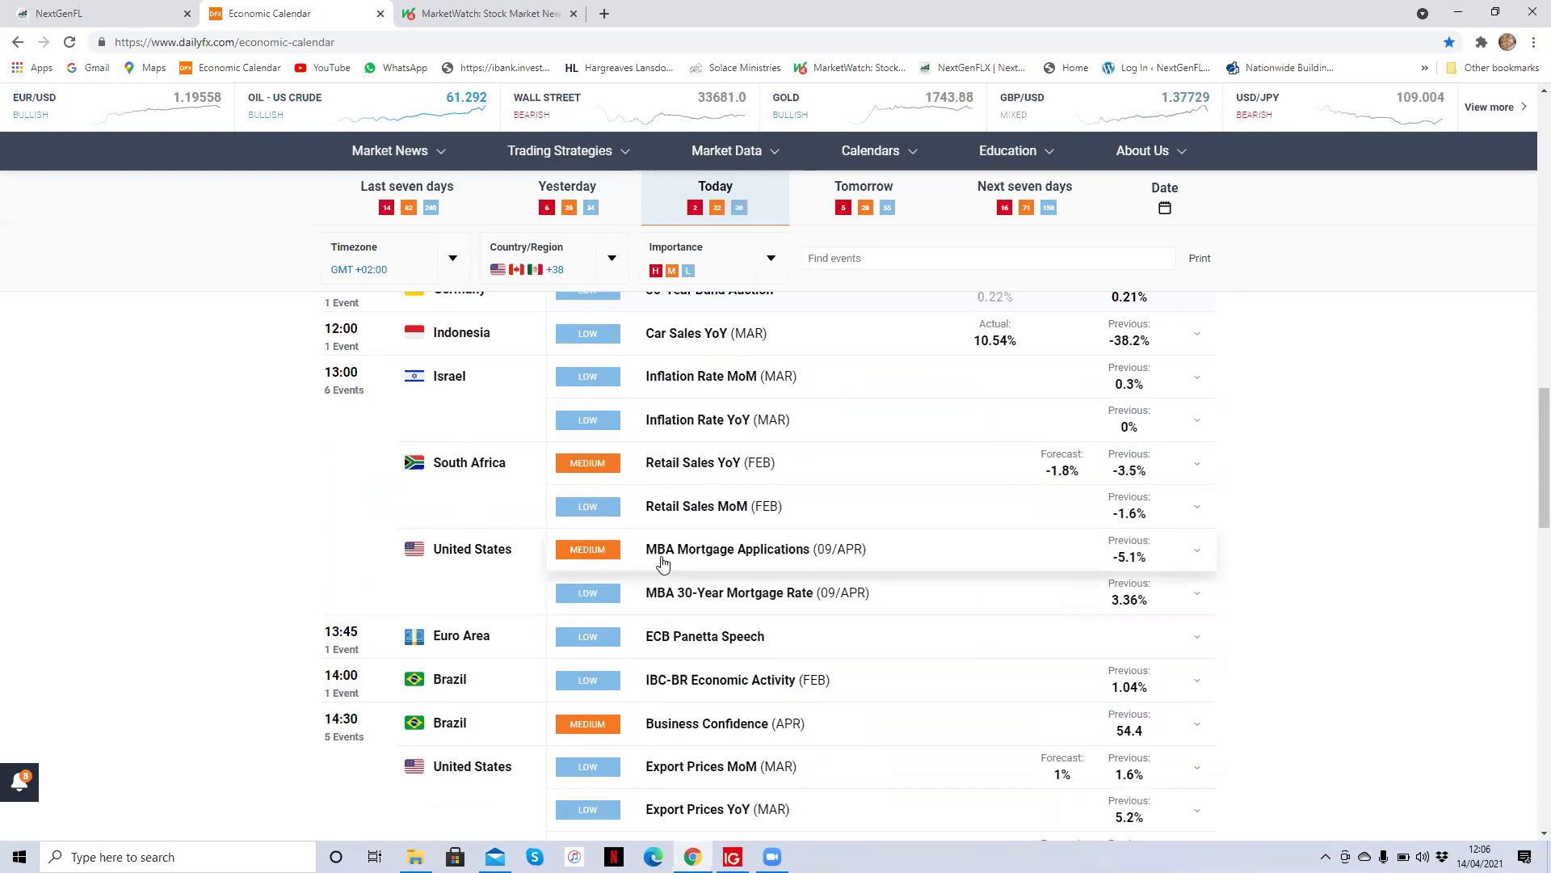
pyautogui.click(697, 561)
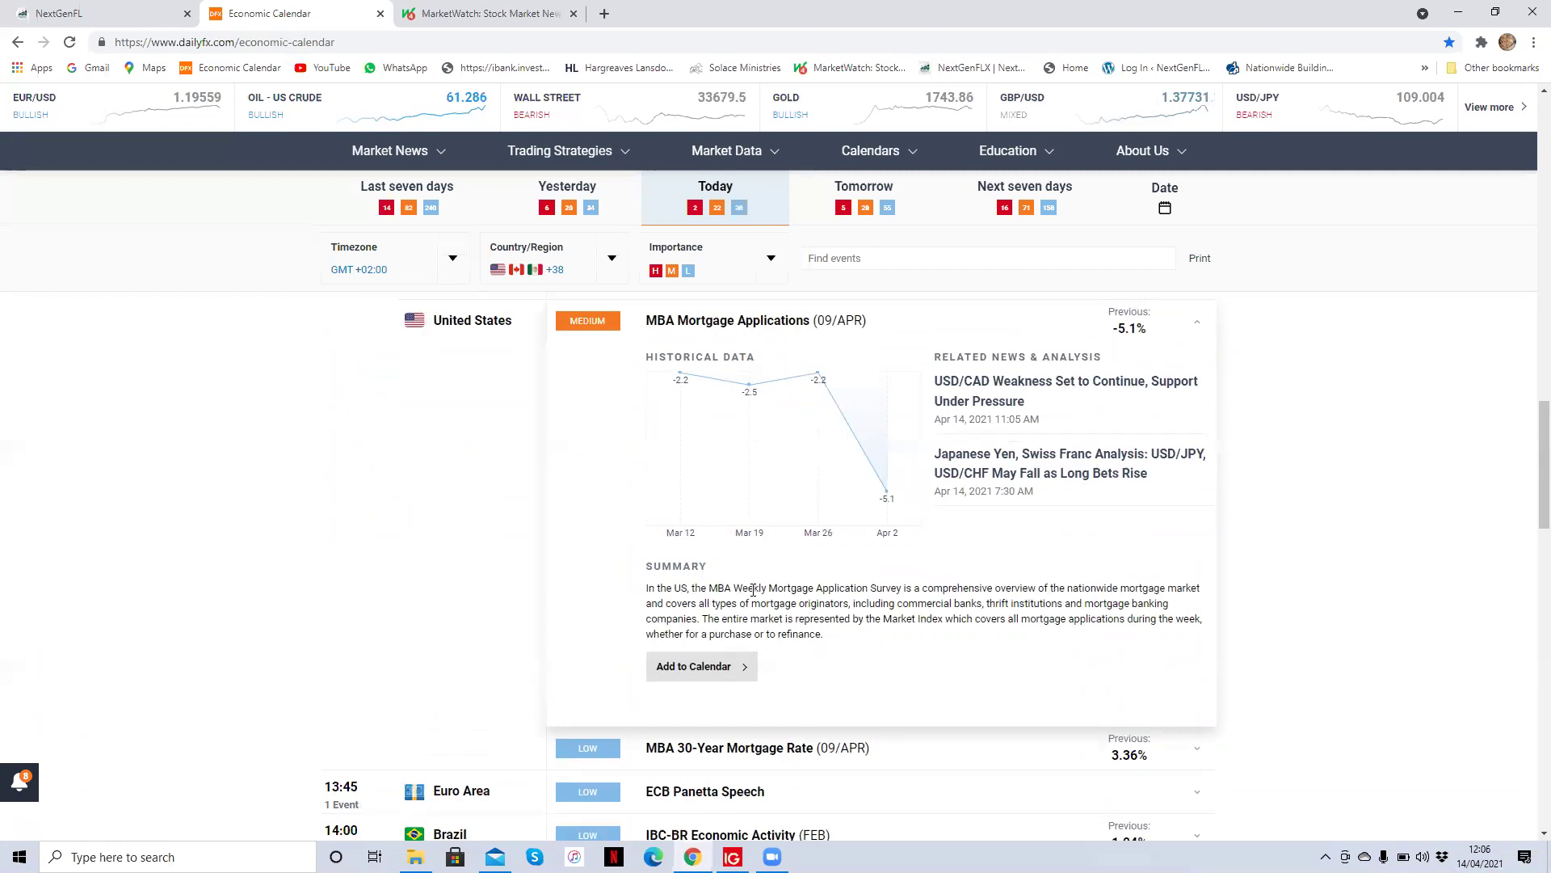
pyautogui.click(632, 327)
pyautogui.scroll(1, 641, 416)
pyautogui.scroll(3, 640, 417)
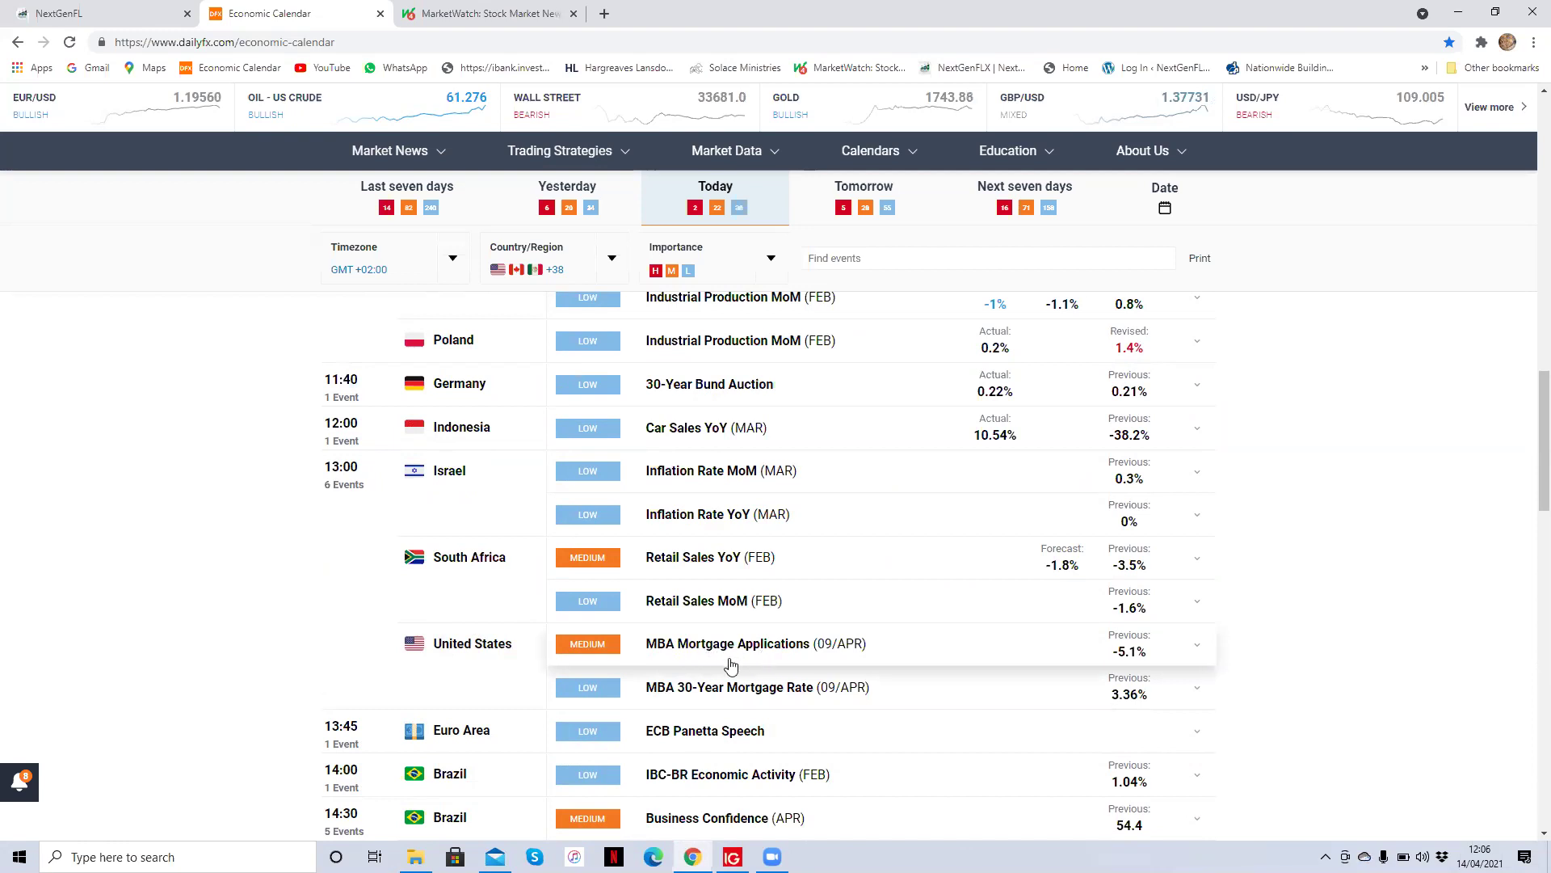
# Examine the details of the 16:00 Euro Area ECB President Lagarde Speech, then collapse them.
pyautogui.scroll(-2, 729, 663)
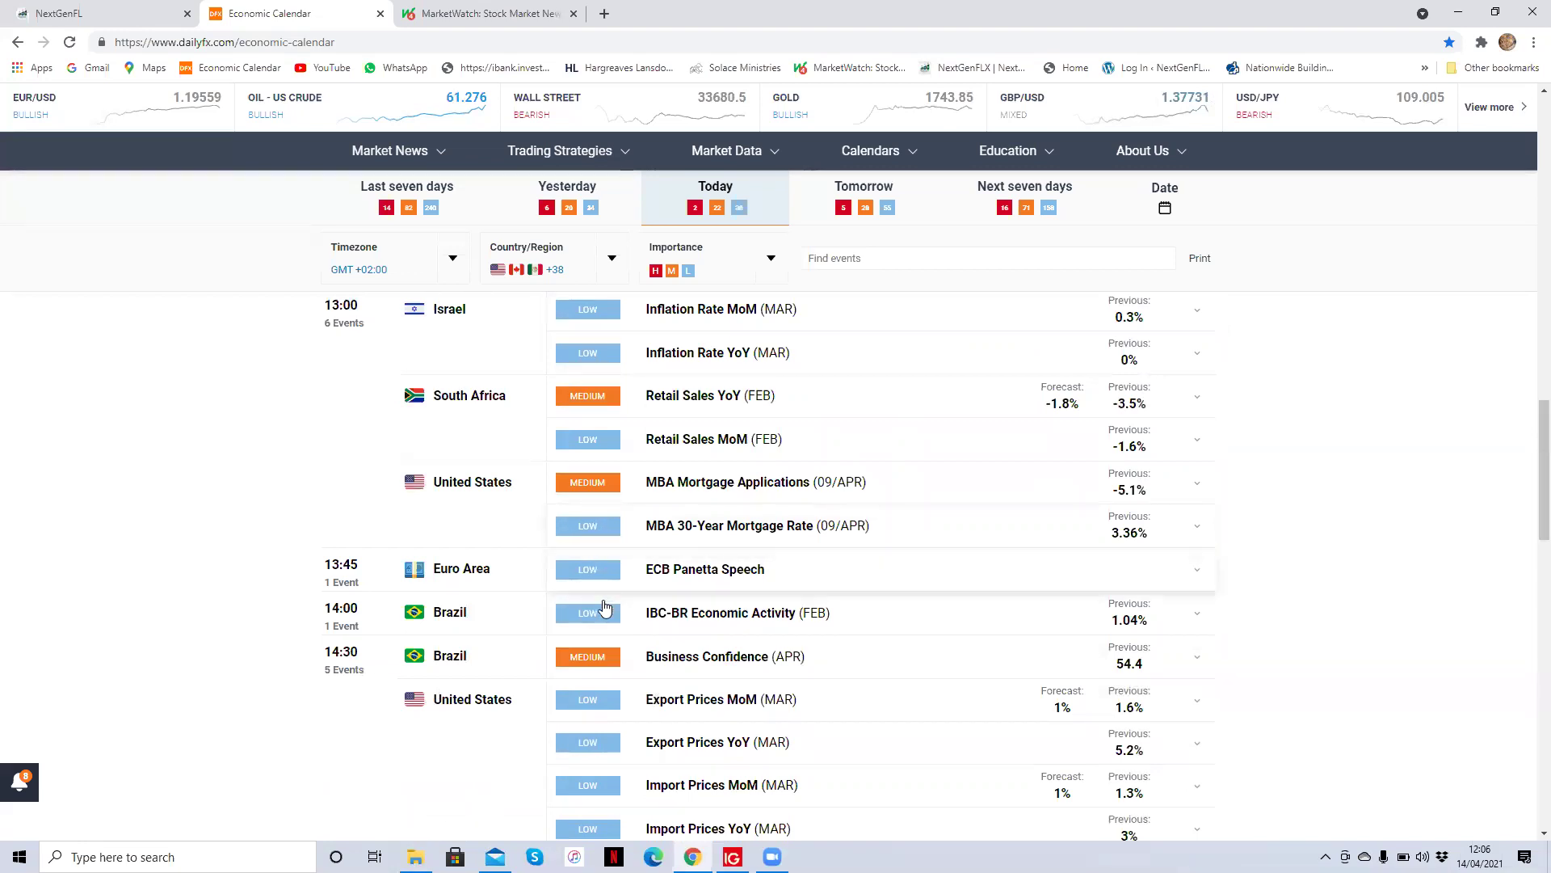
pyautogui.scroll(-2, 605, 614)
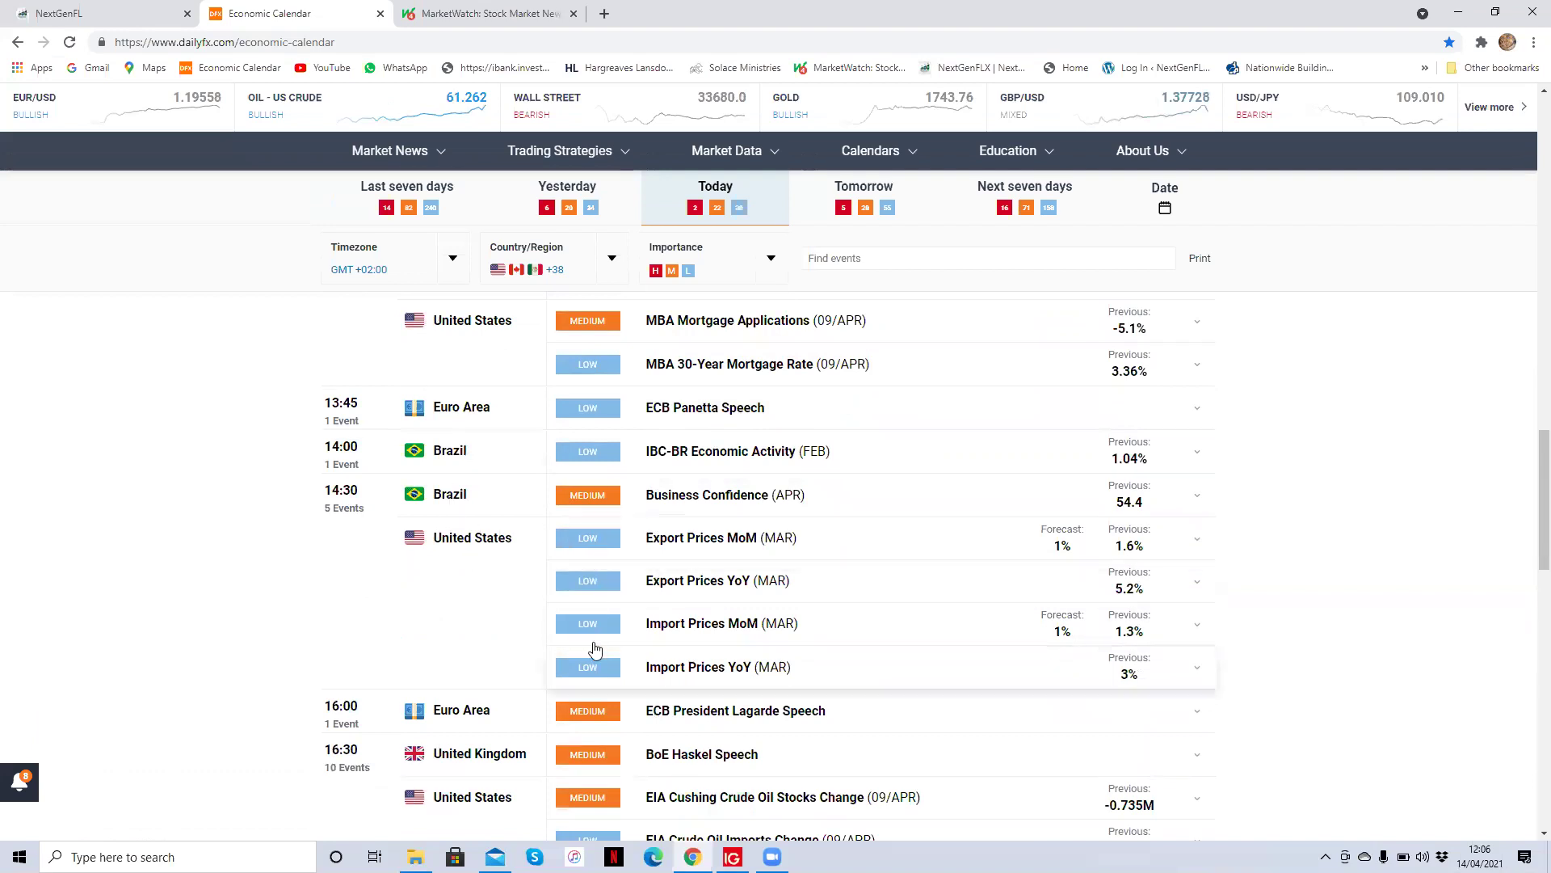
pyautogui.scroll(-4, 594, 644)
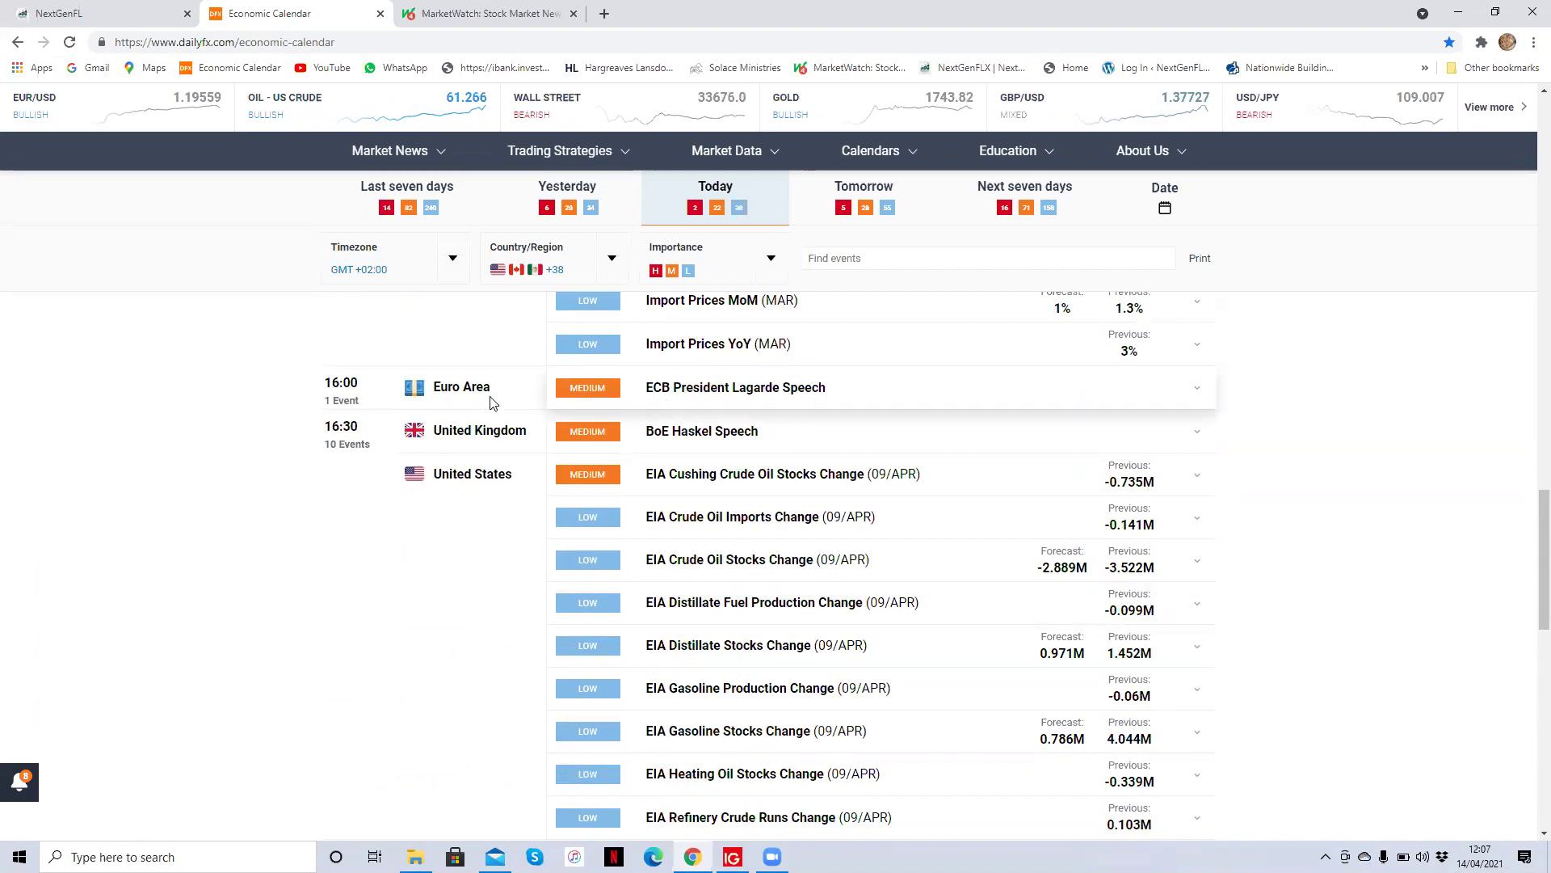
pyautogui.click(782, 399)
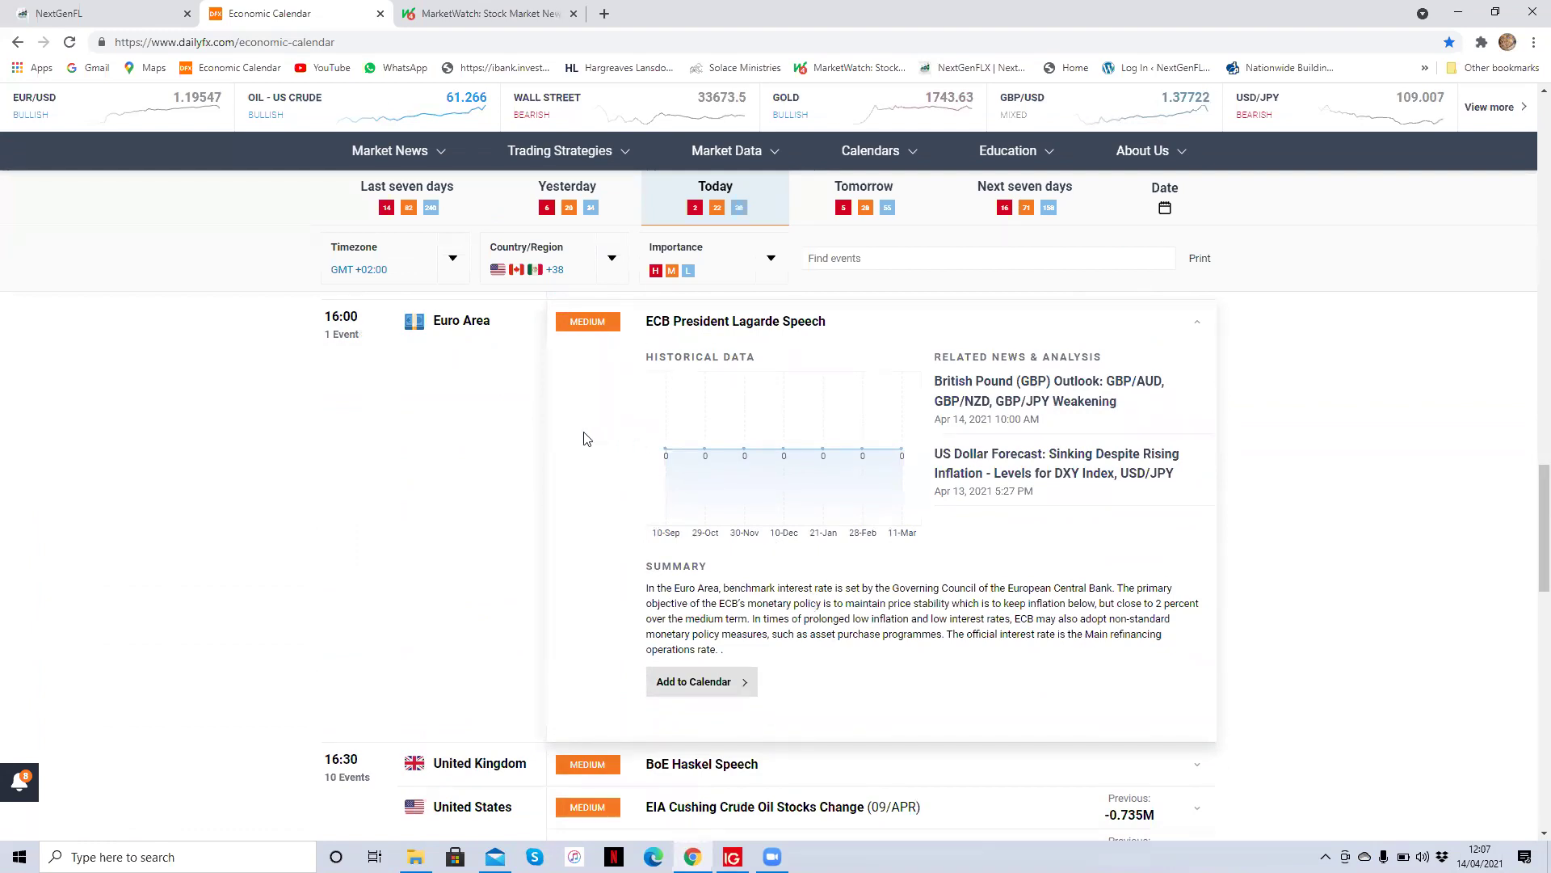
pyautogui.click(764, 323)
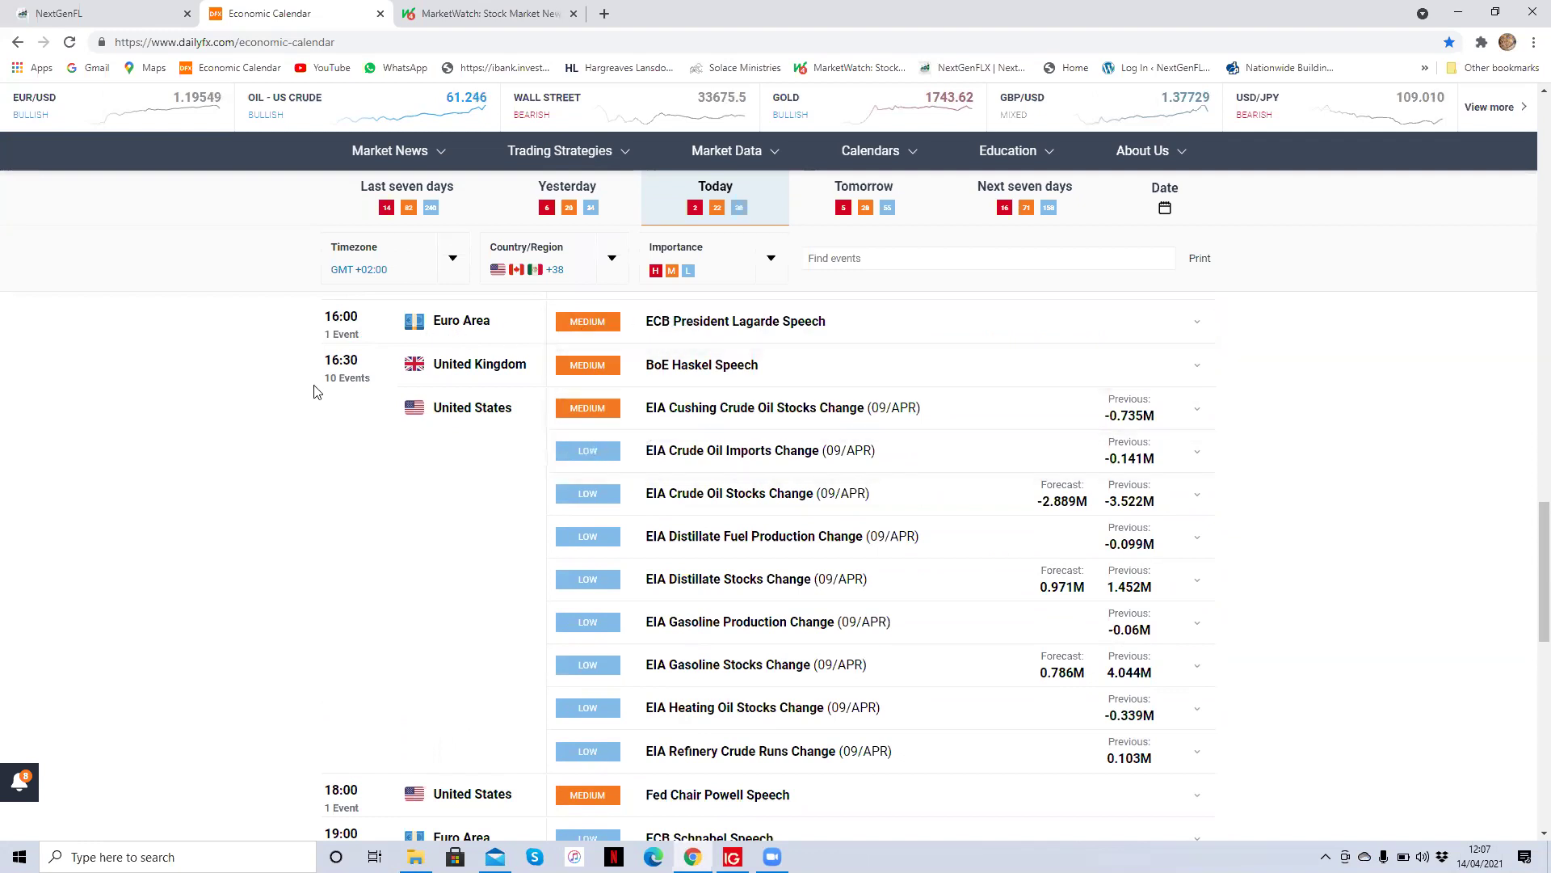
# Examine the details of the 16:30 BoE Haskel Speech and the EIA Cushing Crude Oil Stocks Change, collapsing each one after reading.
pyautogui.click(688, 368)
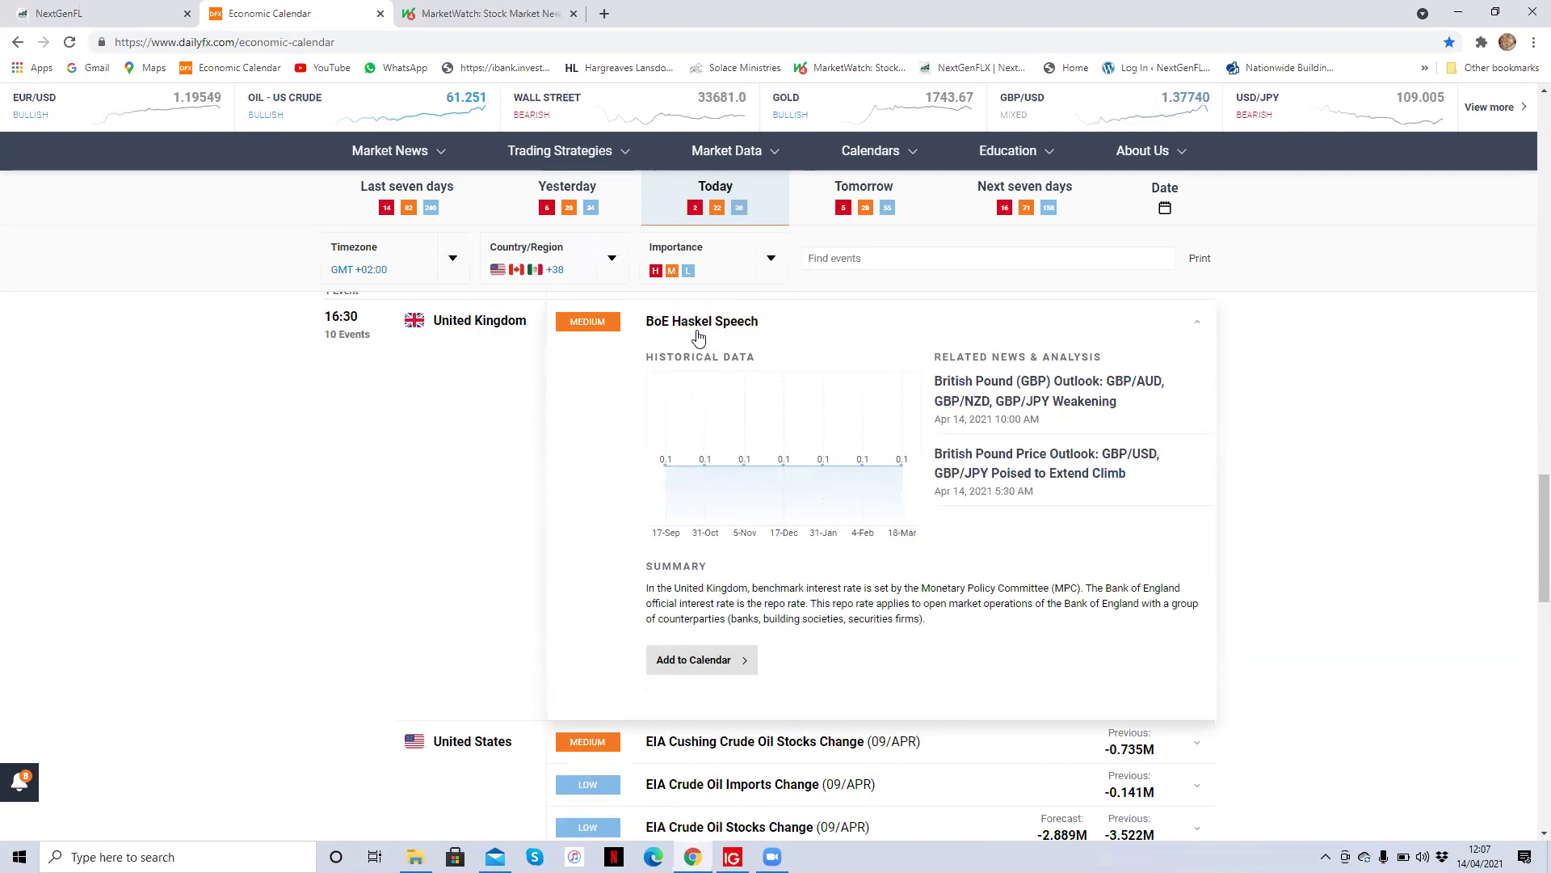
pyautogui.click(699, 335)
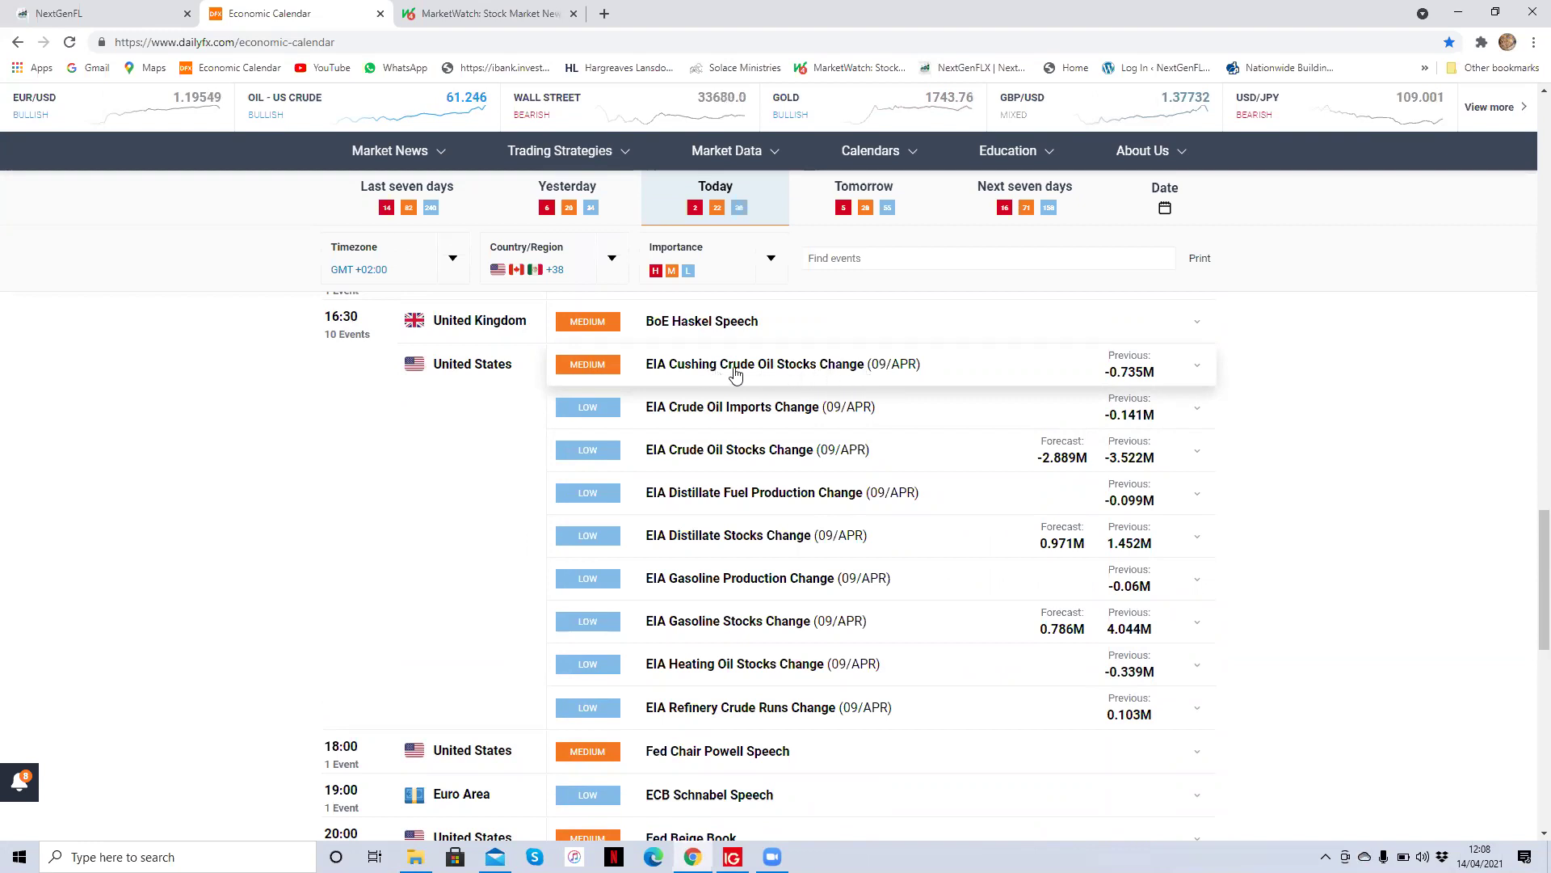
pyautogui.click(735, 368)
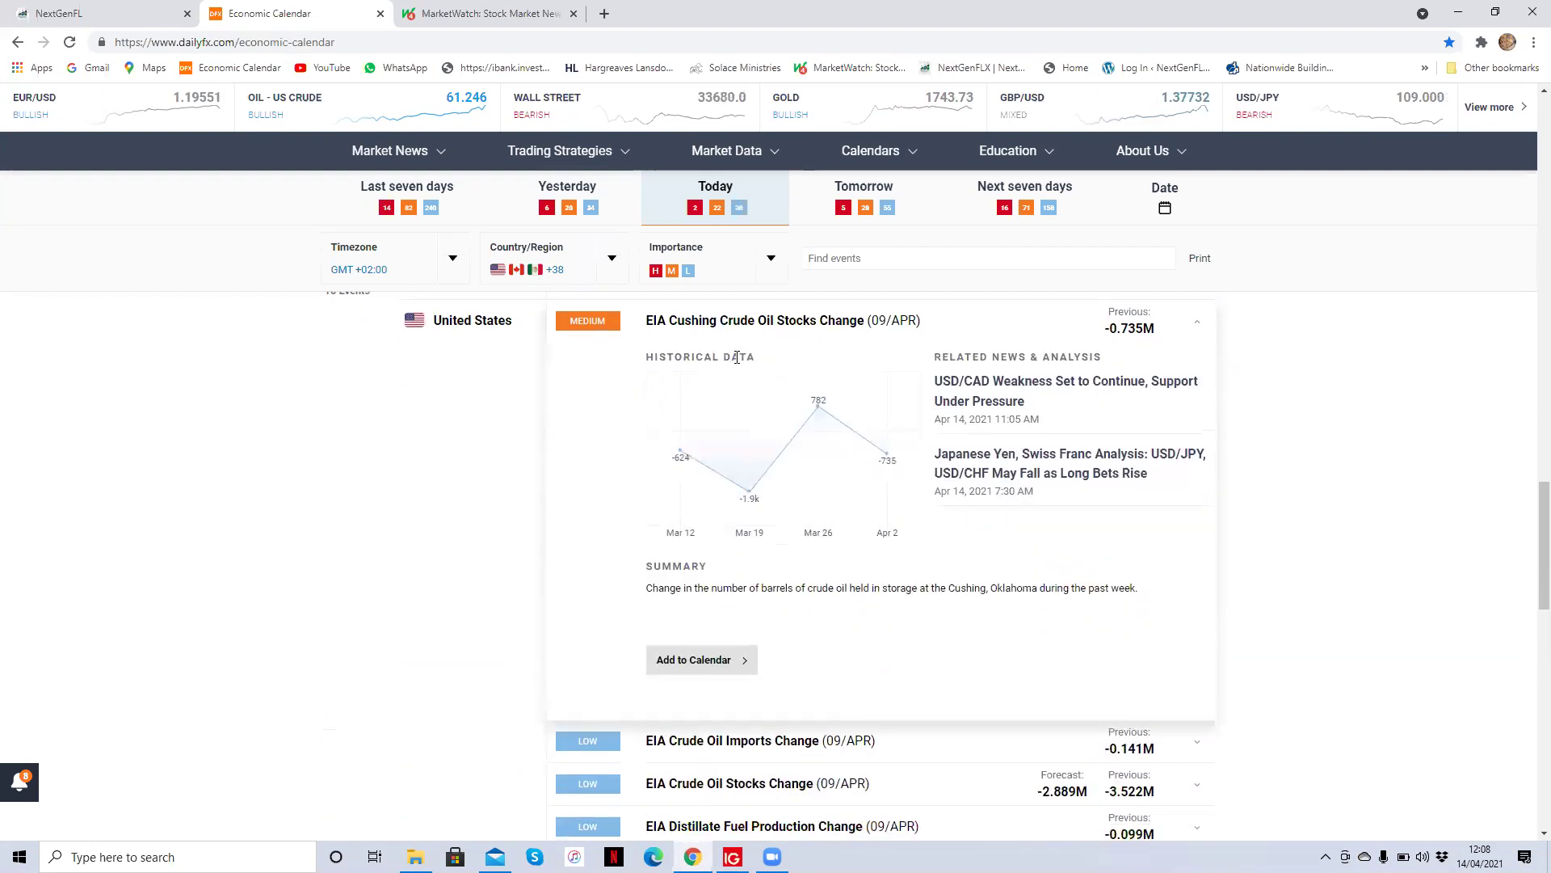
pyautogui.click(773, 327)
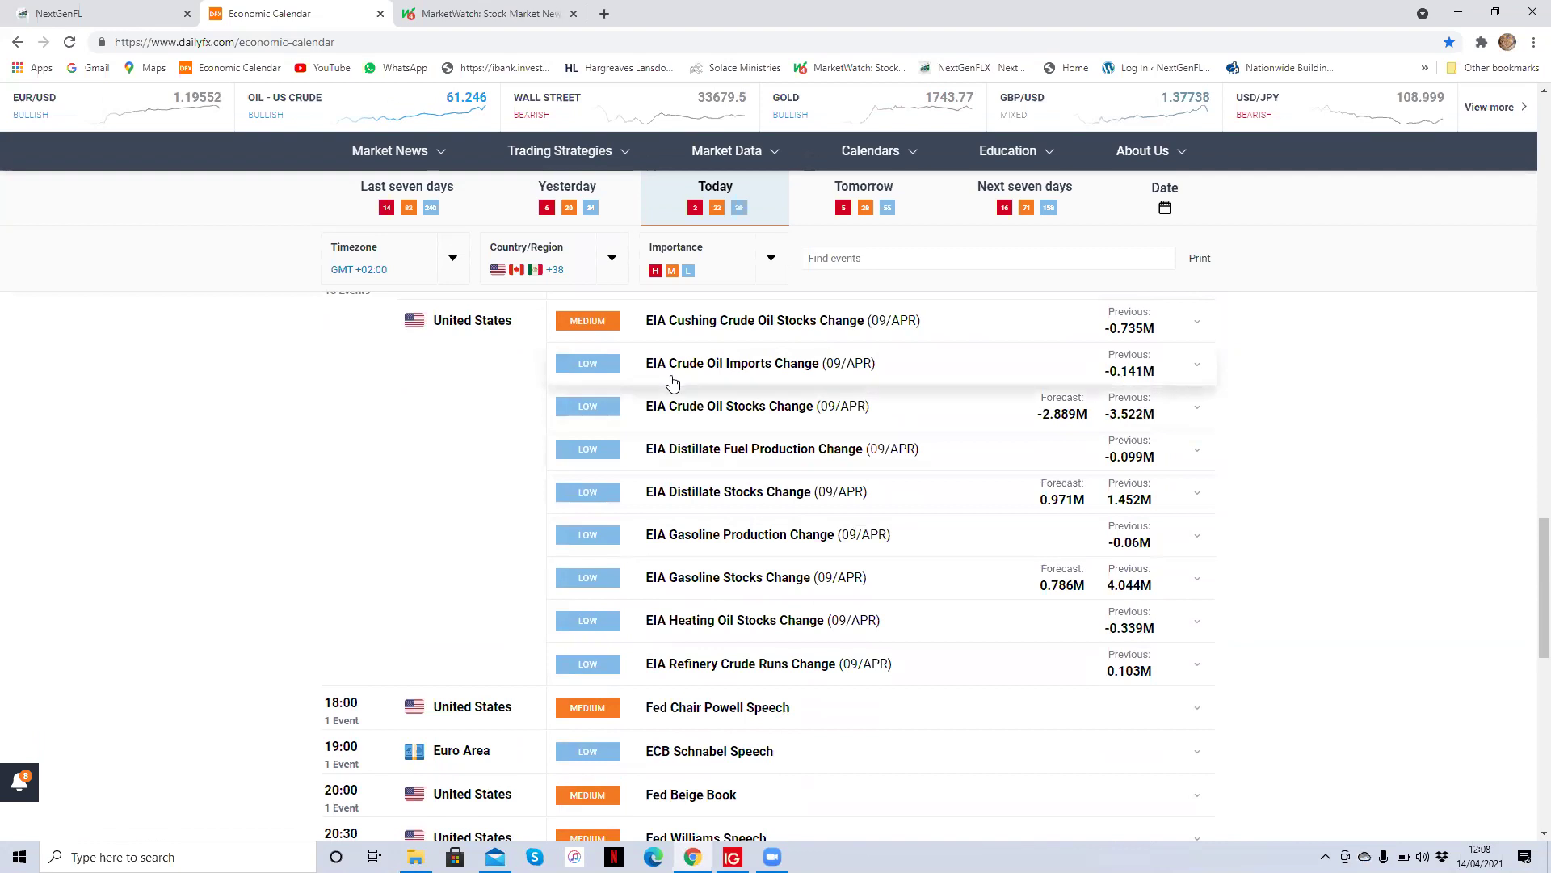
# Review the remaining events through the 22:00 Fed Bostic Speech, then return to the morning entries around 09:00.
pyautogui.scroll(-4, 671, 654)
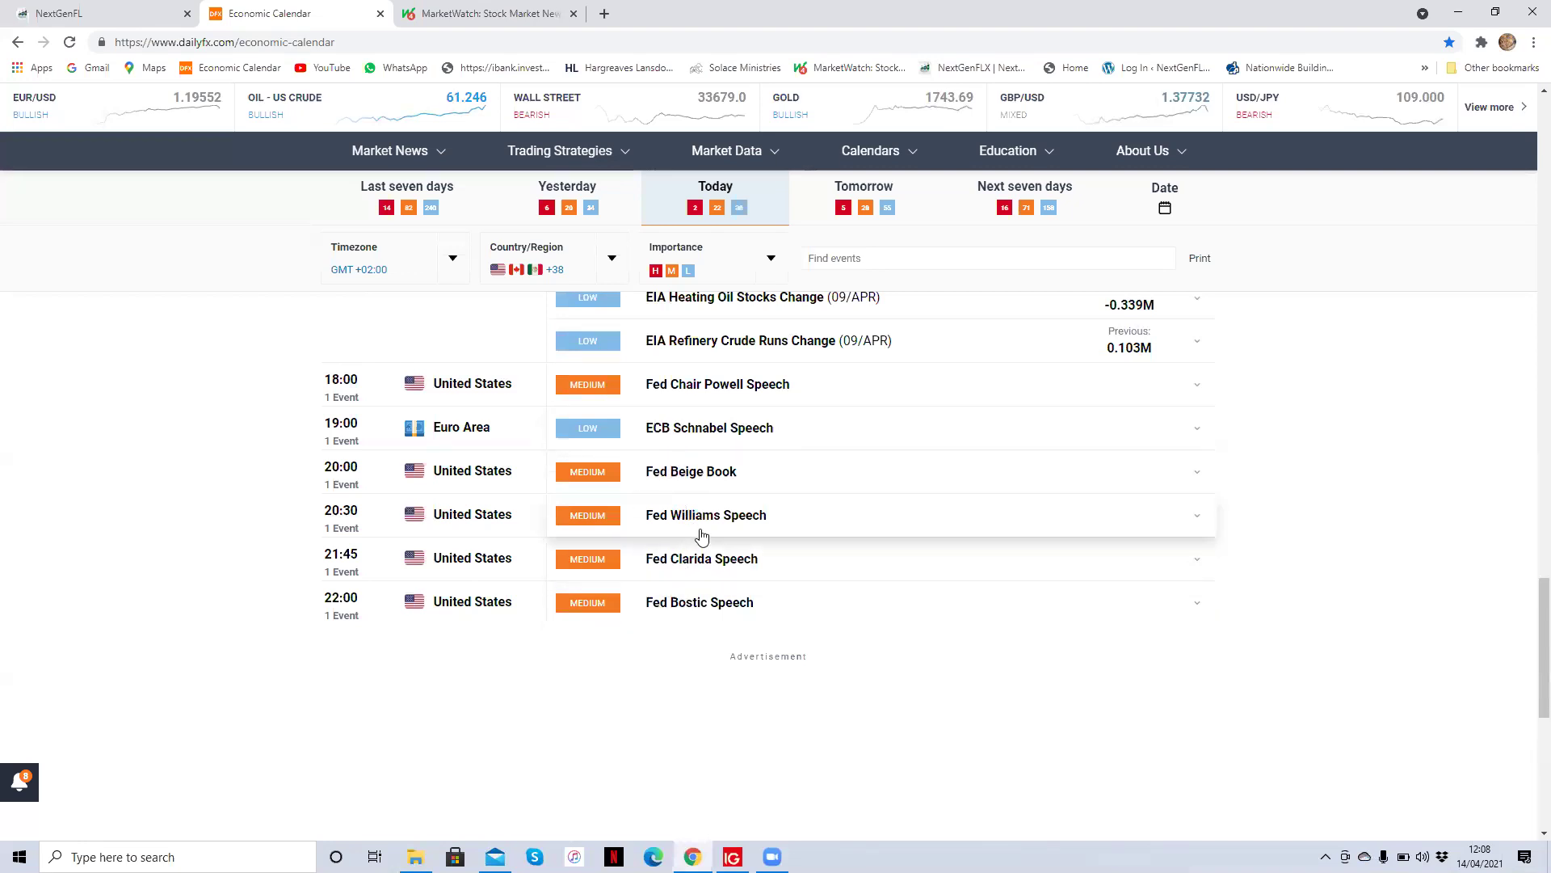
pyautogui.scroll(10, 697, 530)
pyautogui.scroll(6, 689, 518)
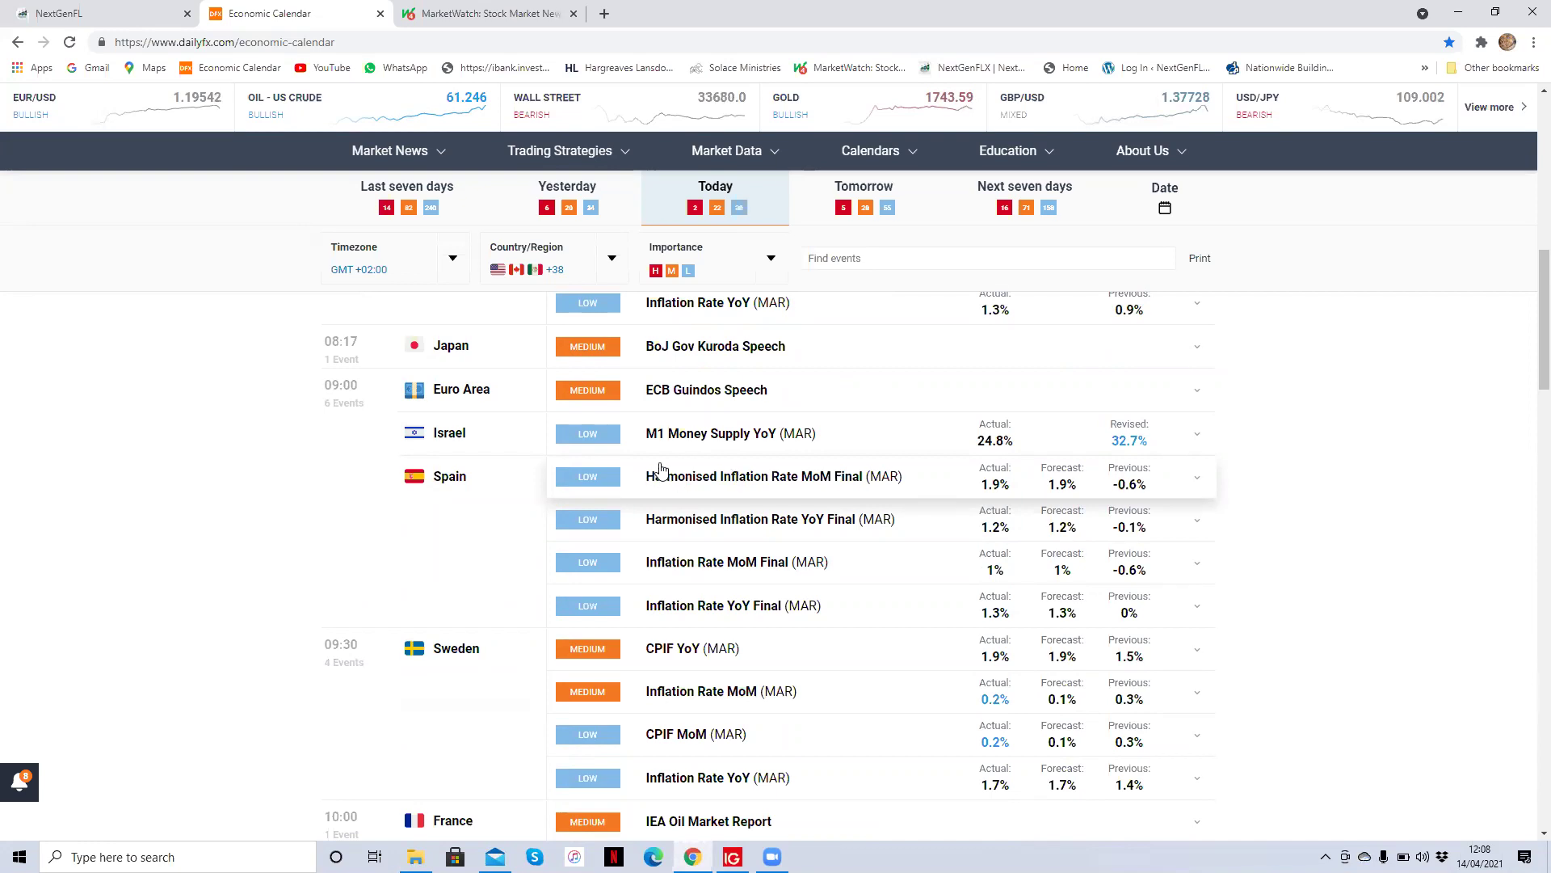
pyautogui.scroll(-5, 661, 470)
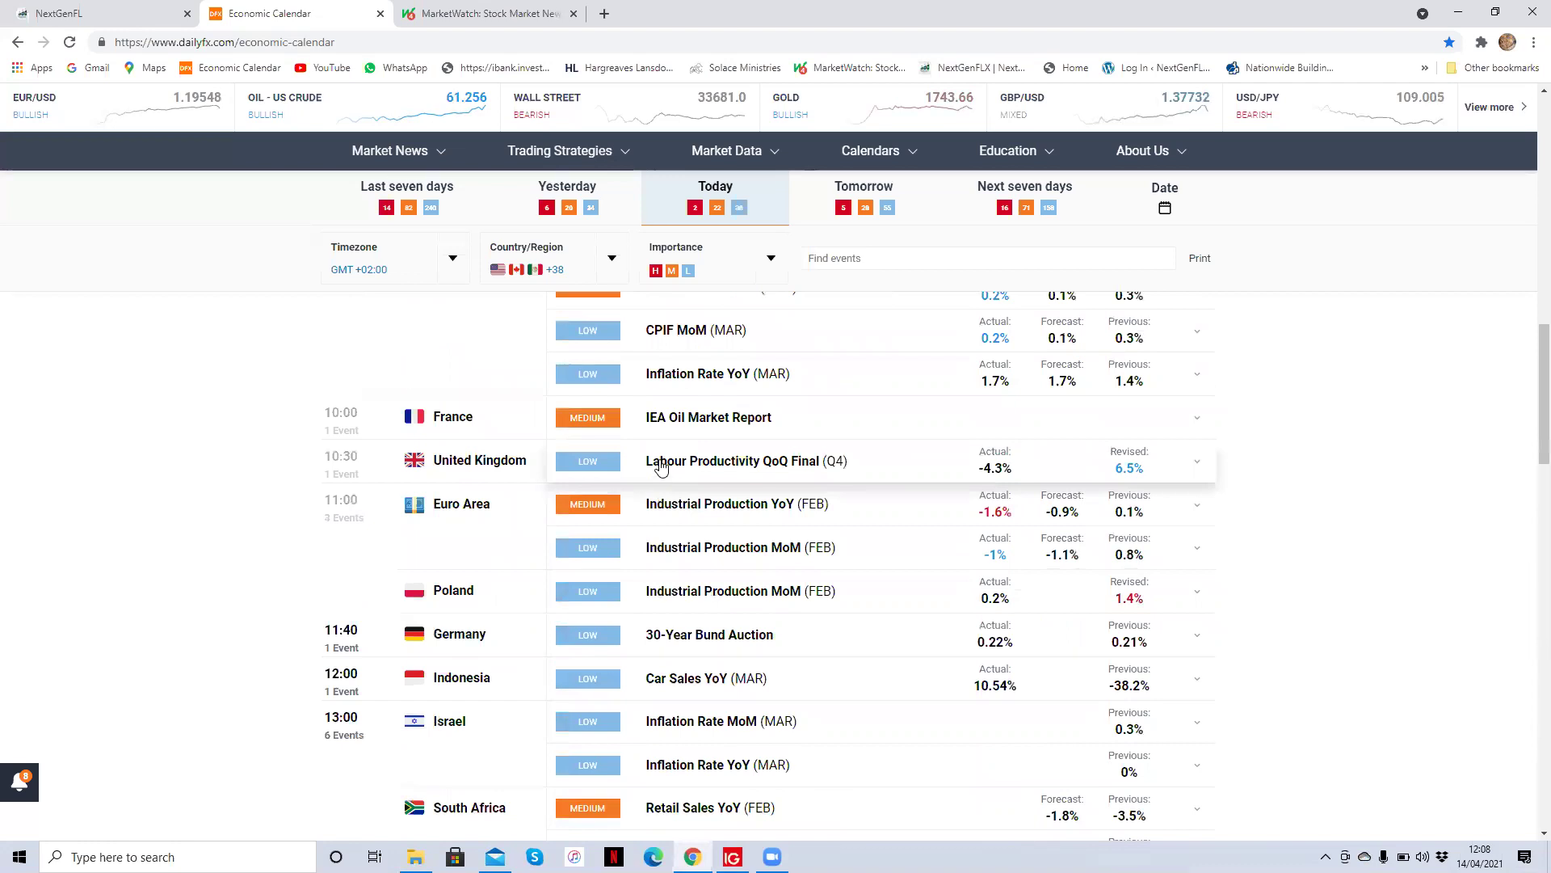
pyautogui.scroll(6, 661, 467)
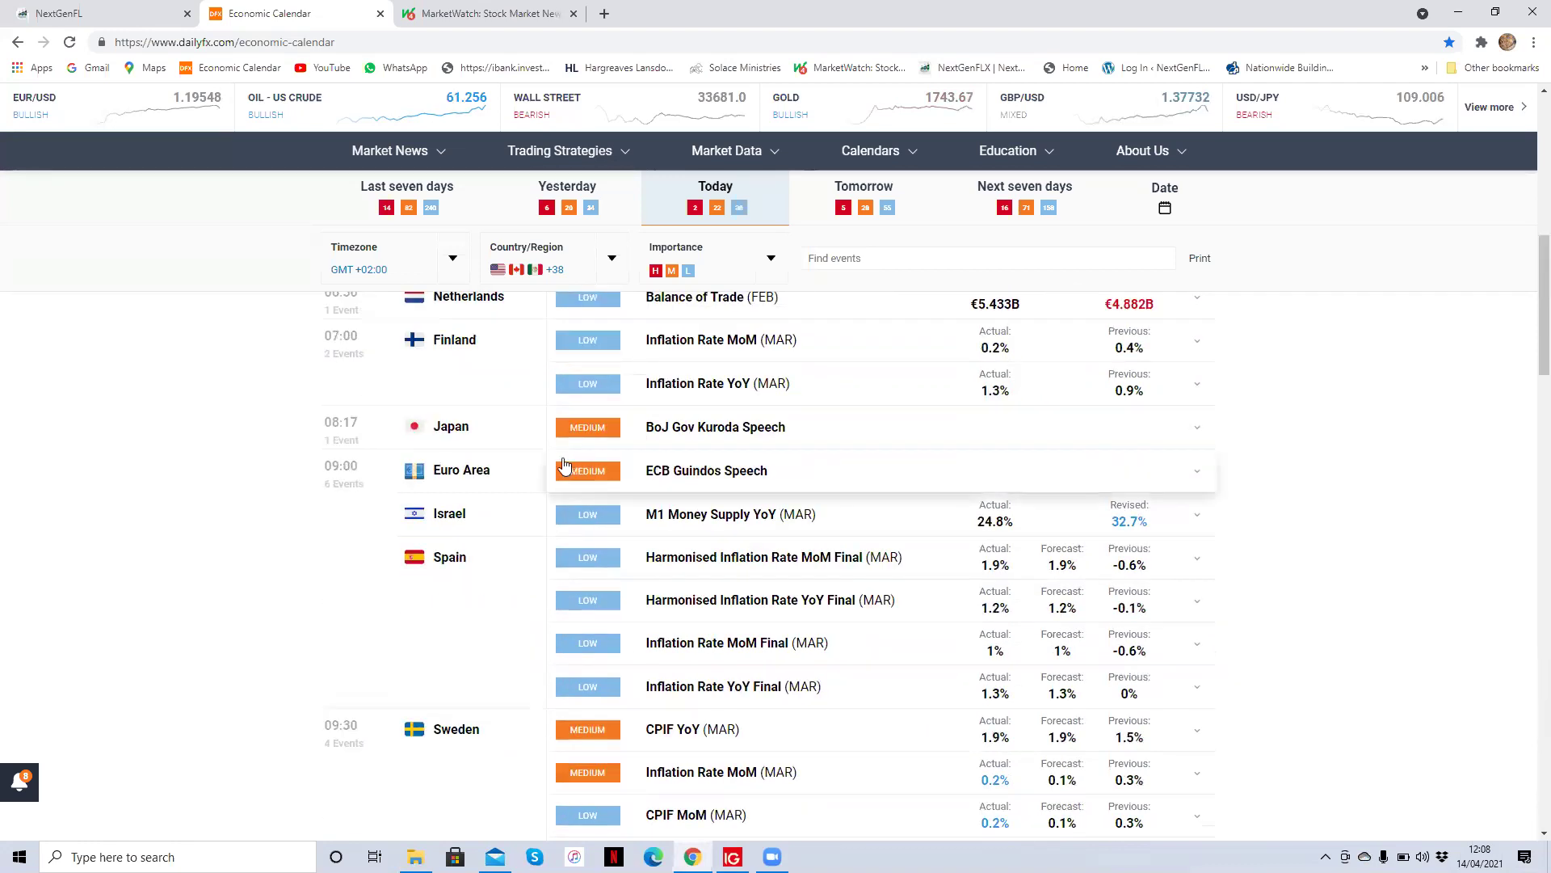
# Review the calendar events from the 09:30 Sweden inflation releases through the 13:00 United States mortgage entries.
pyautogui.scroll(-4, 553, 465)
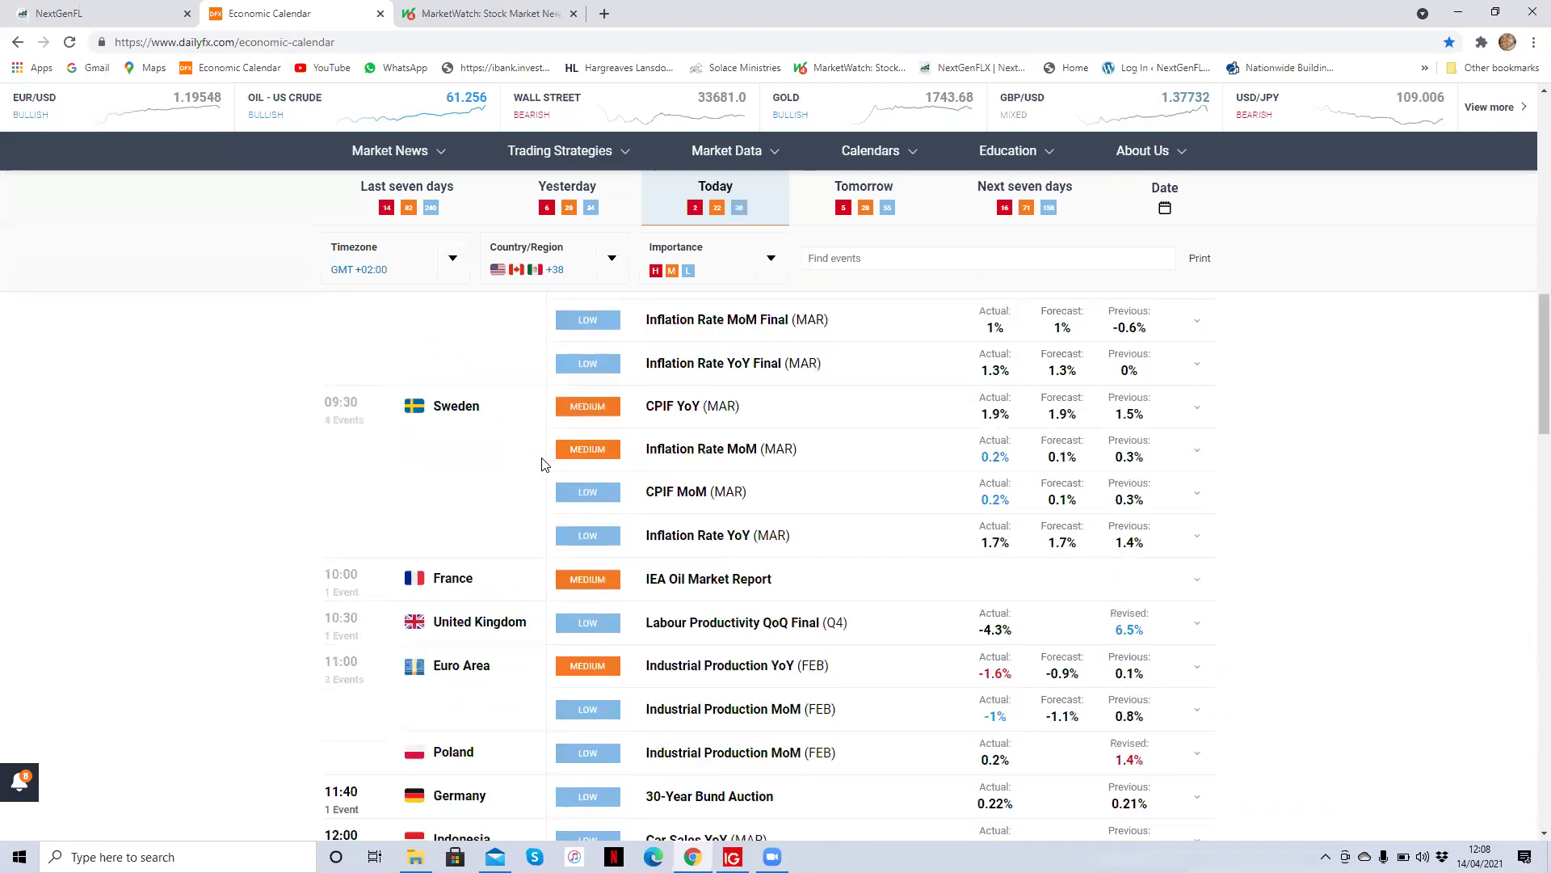
pyautogui.scroll(-3, 542, 464)
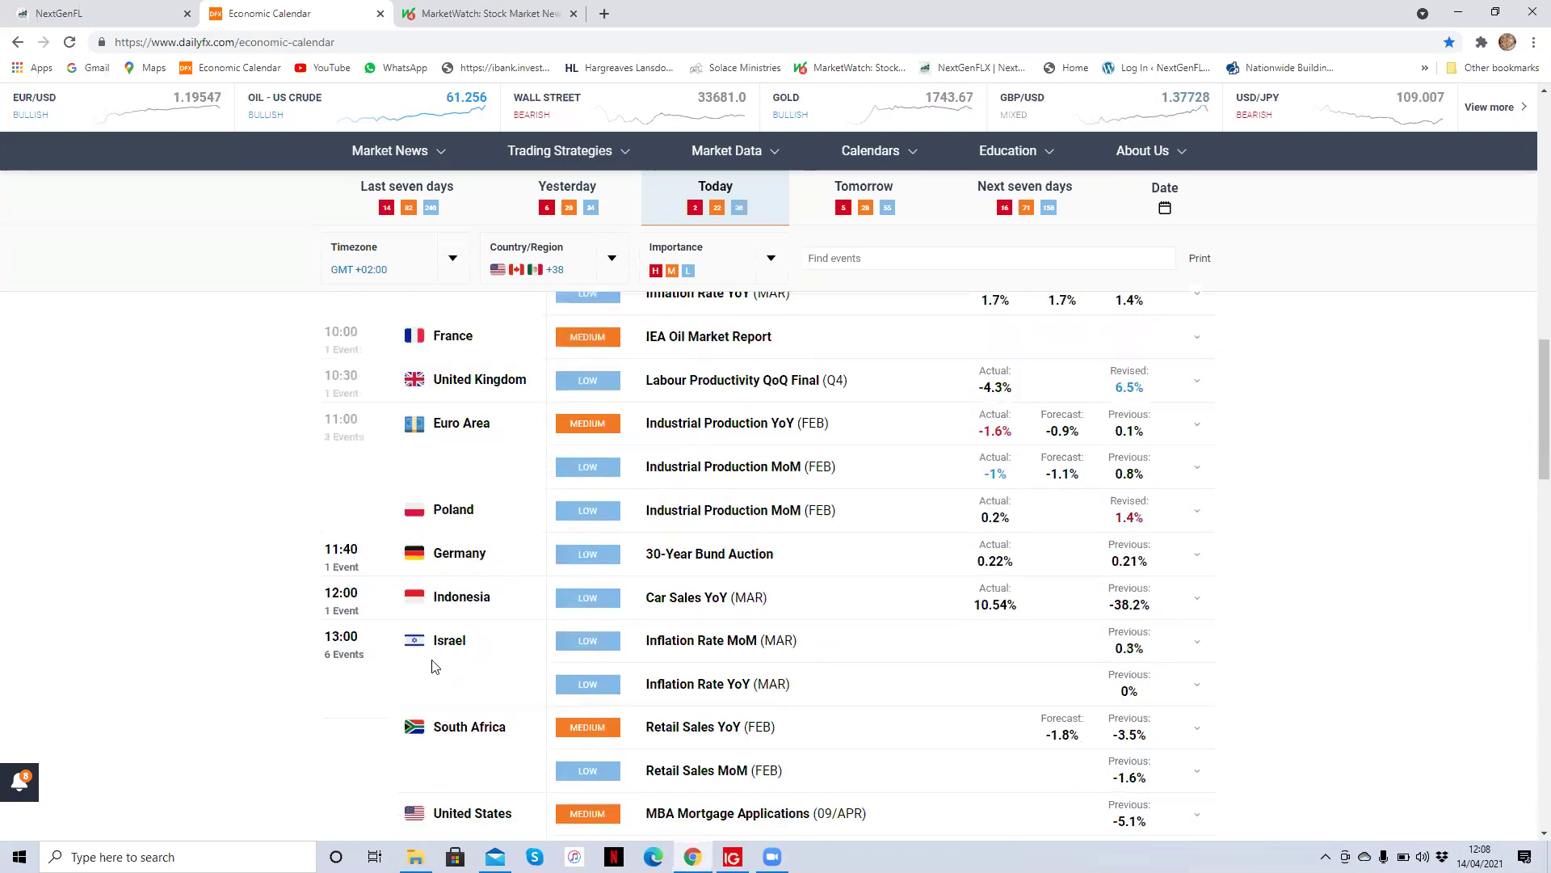
pyautogui.scroll(-1, 443, 680)
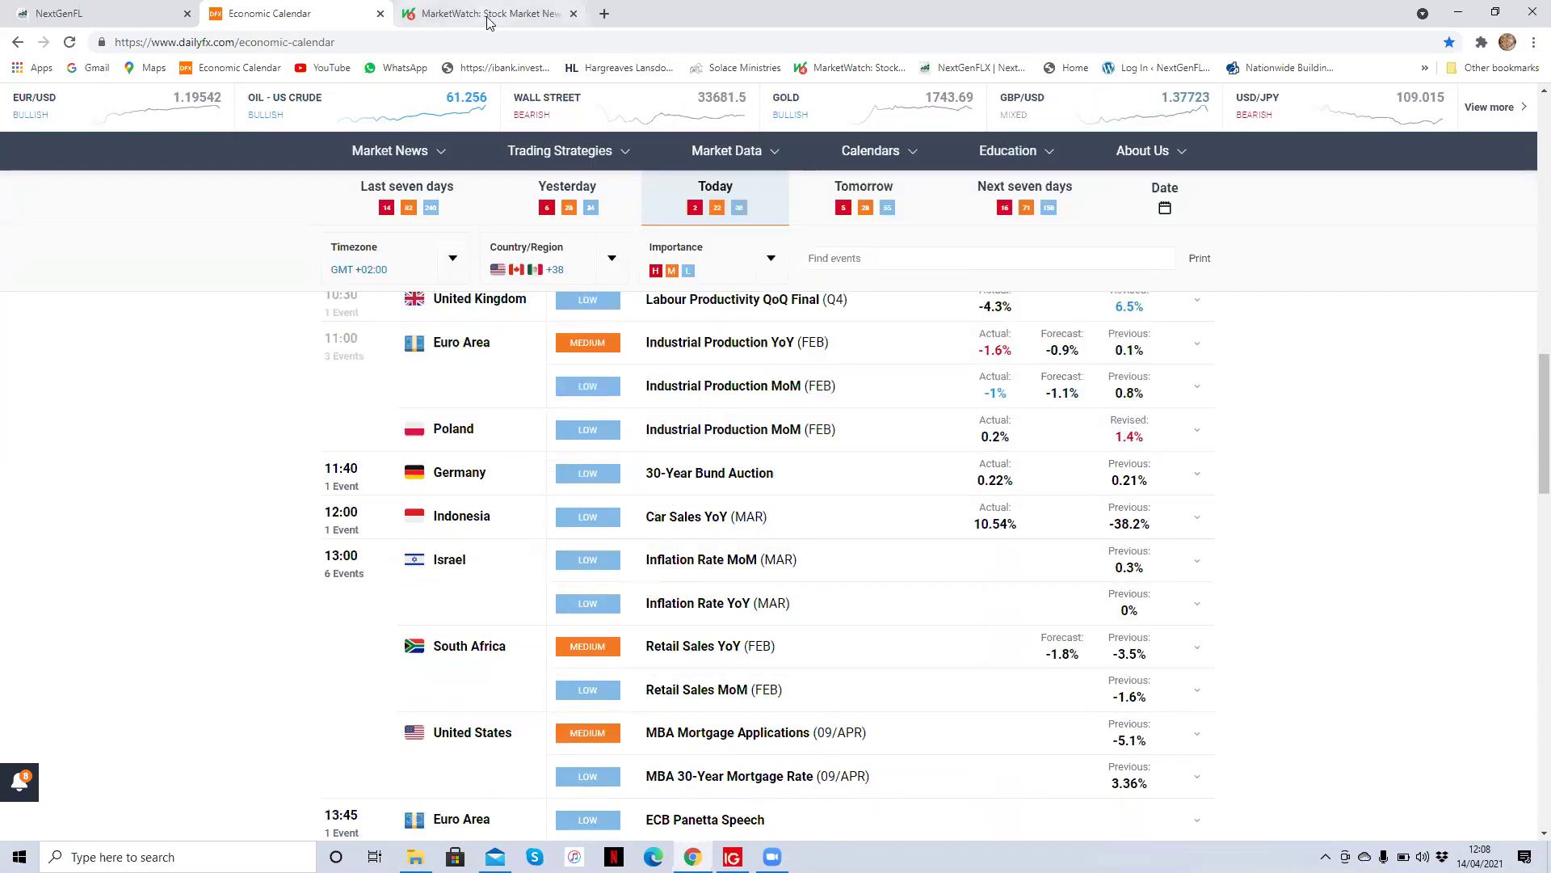
# Switch to the MarketWatch site and review its futures prices, market news headlines and featured stories.
pyautogui.click(488, 14)
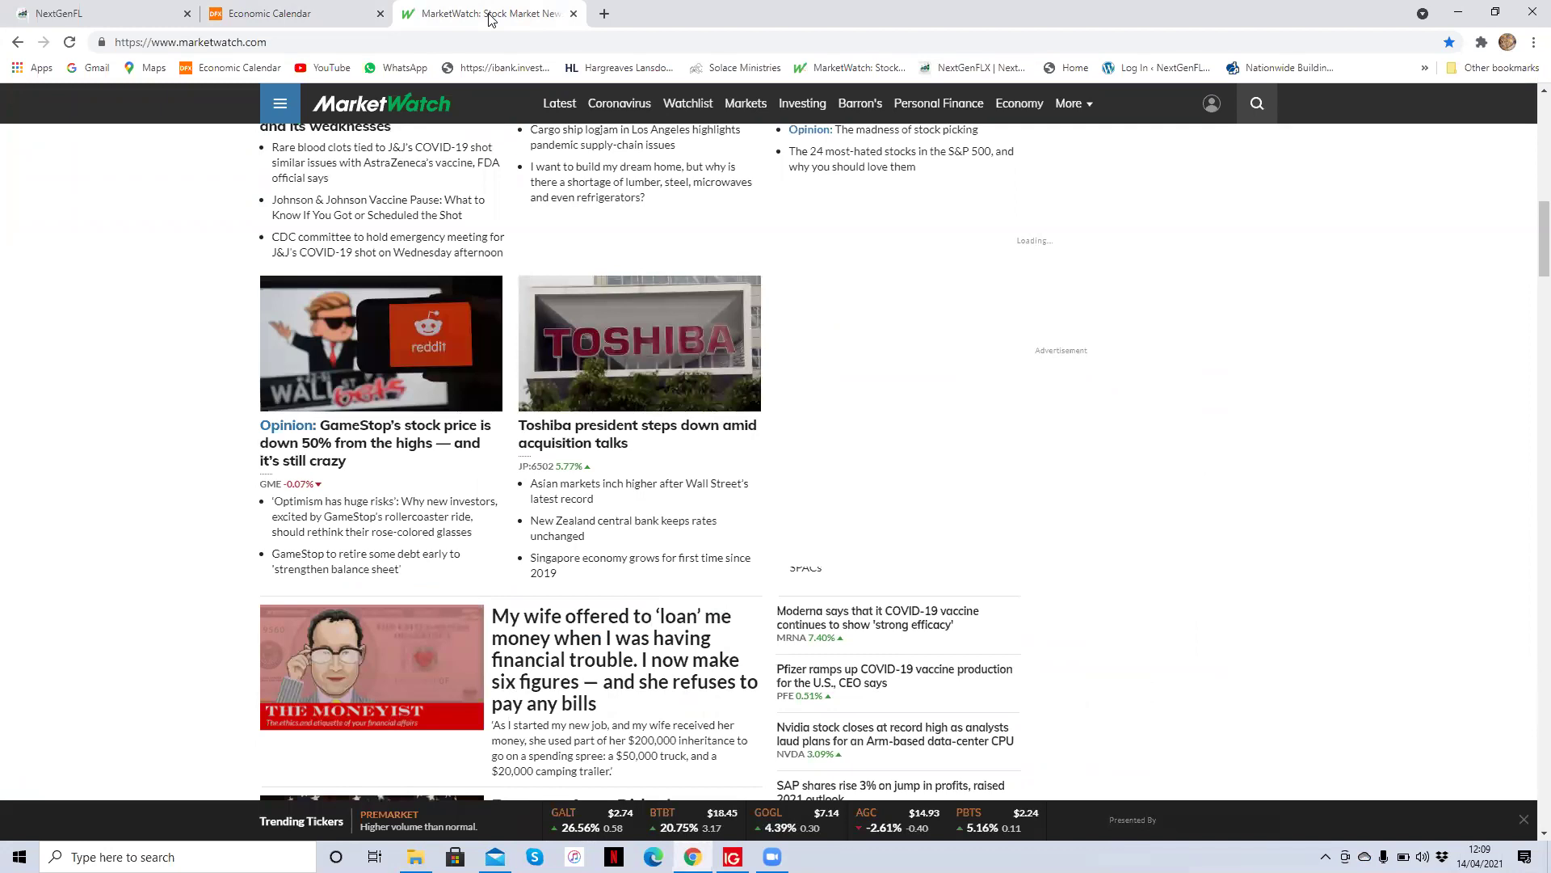
pyautogui.scroll(5, 572, 279)
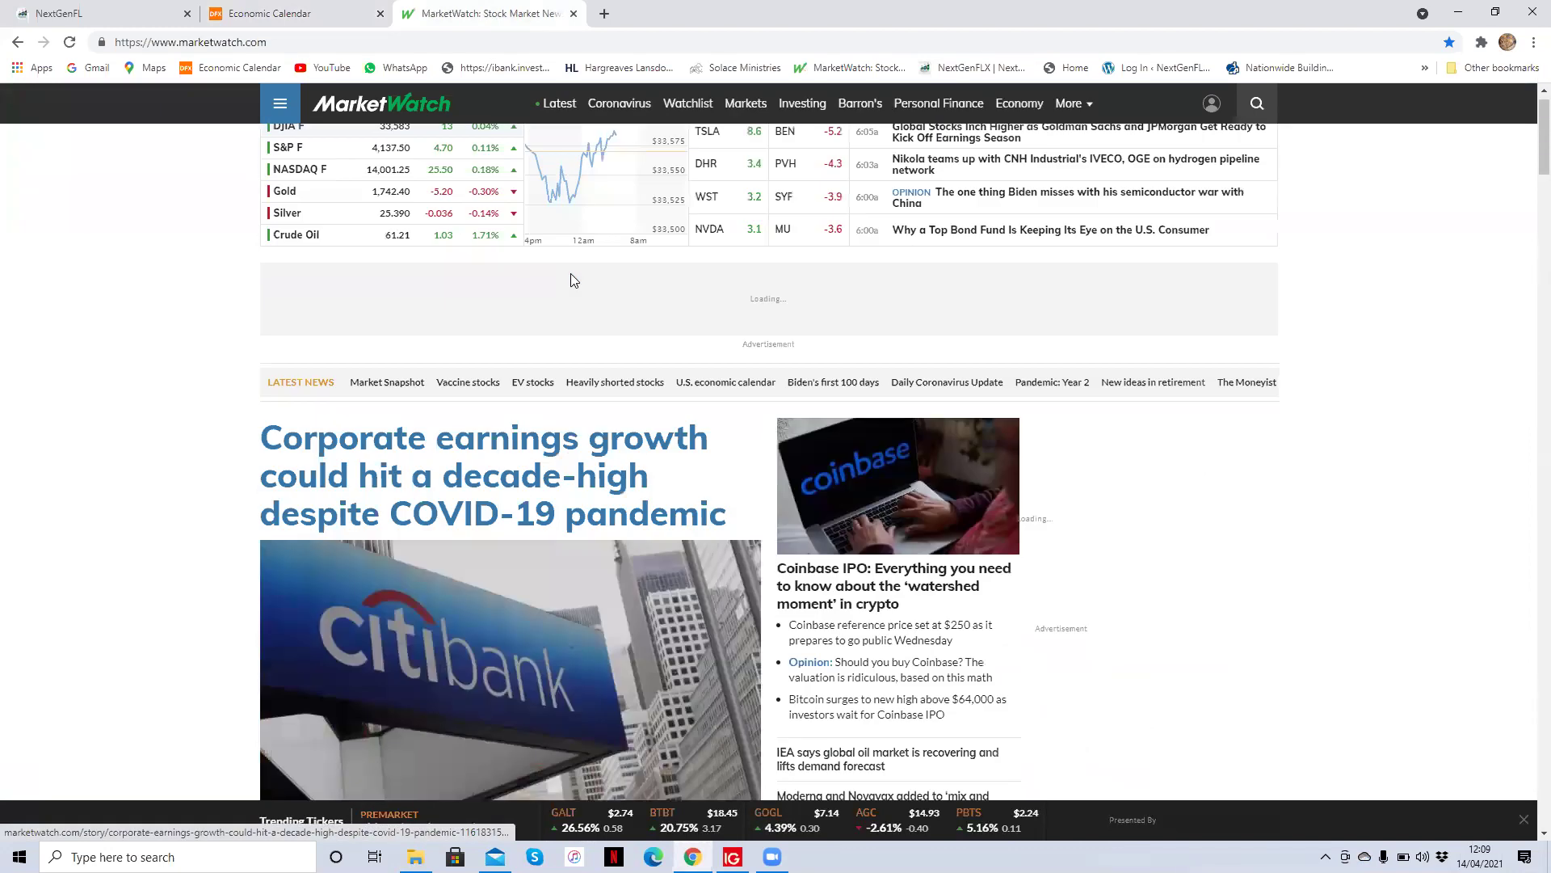
pyautogui.click(343, 260)
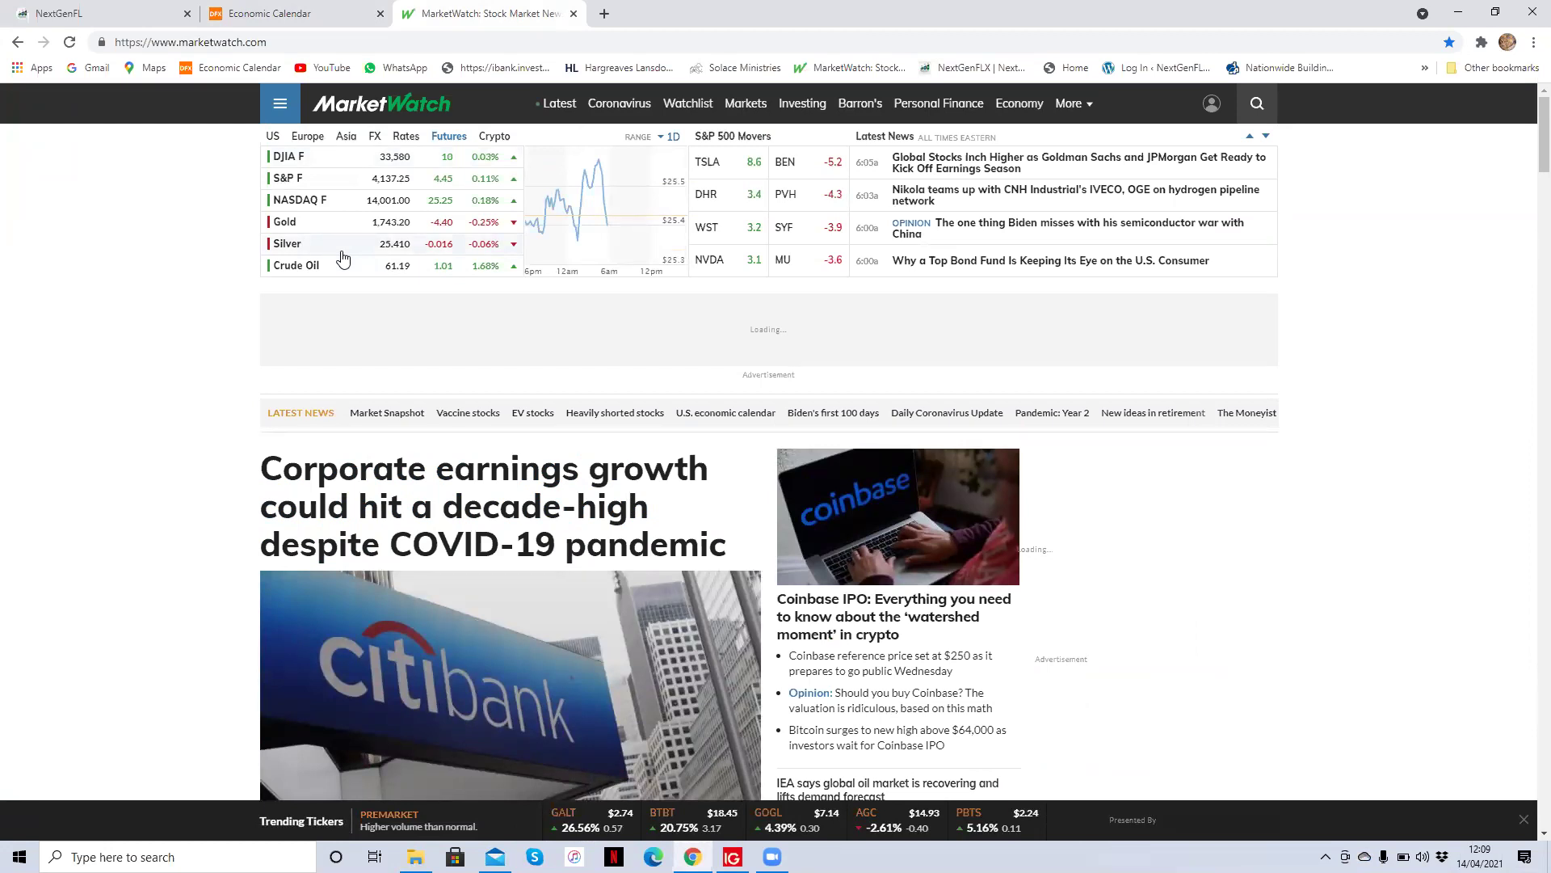
pyautogui.scroll(-7, 342, 258)
pyautogui.scroll(-6, 343, 259)
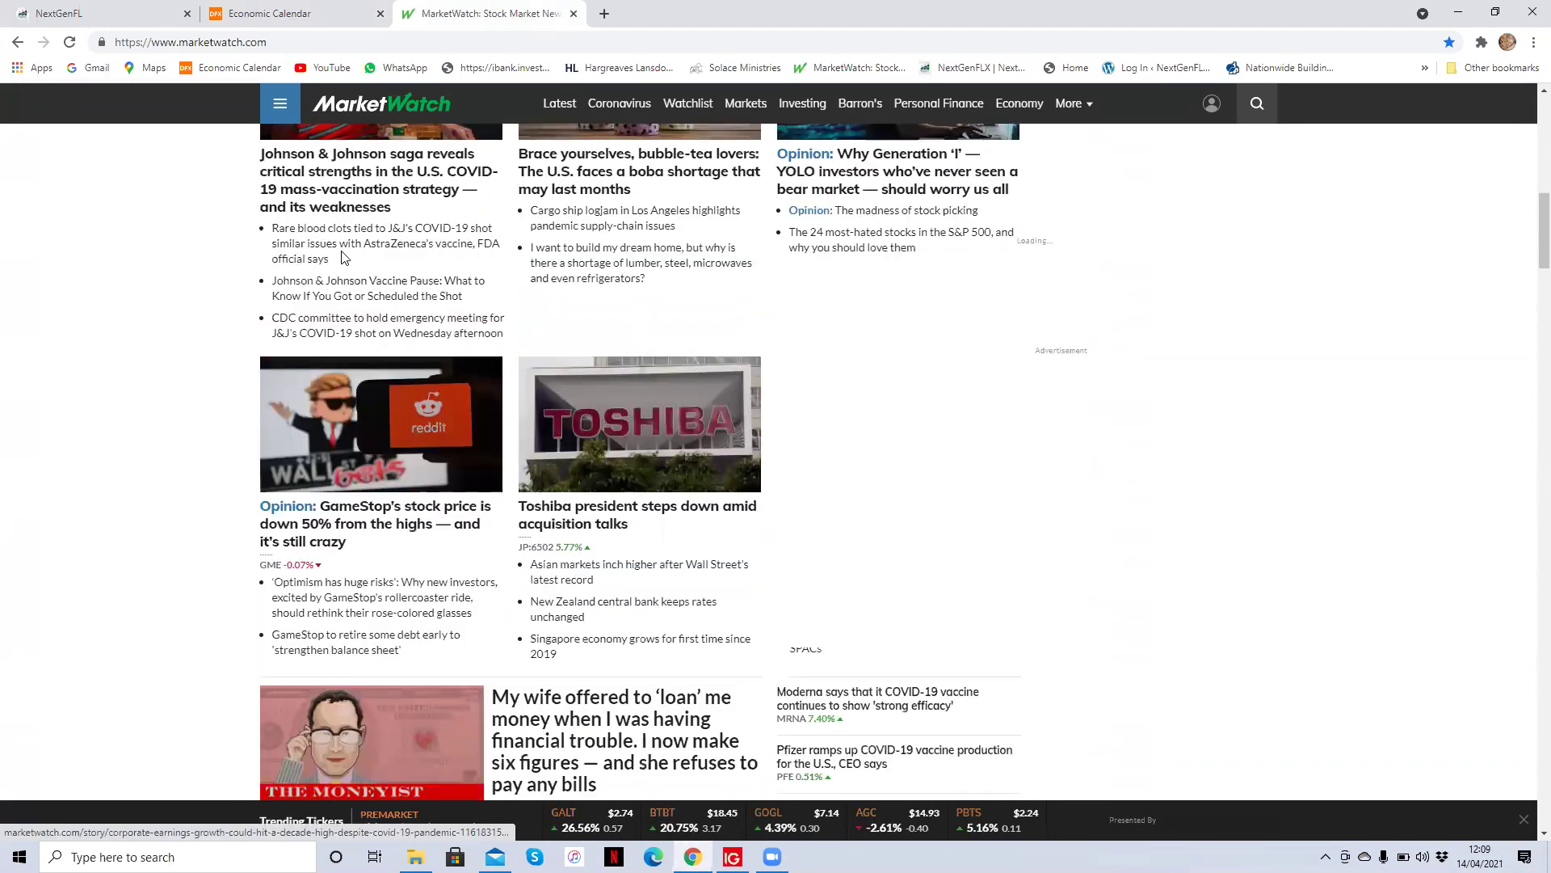
pyautogui.scroll(-6, 342, 259)
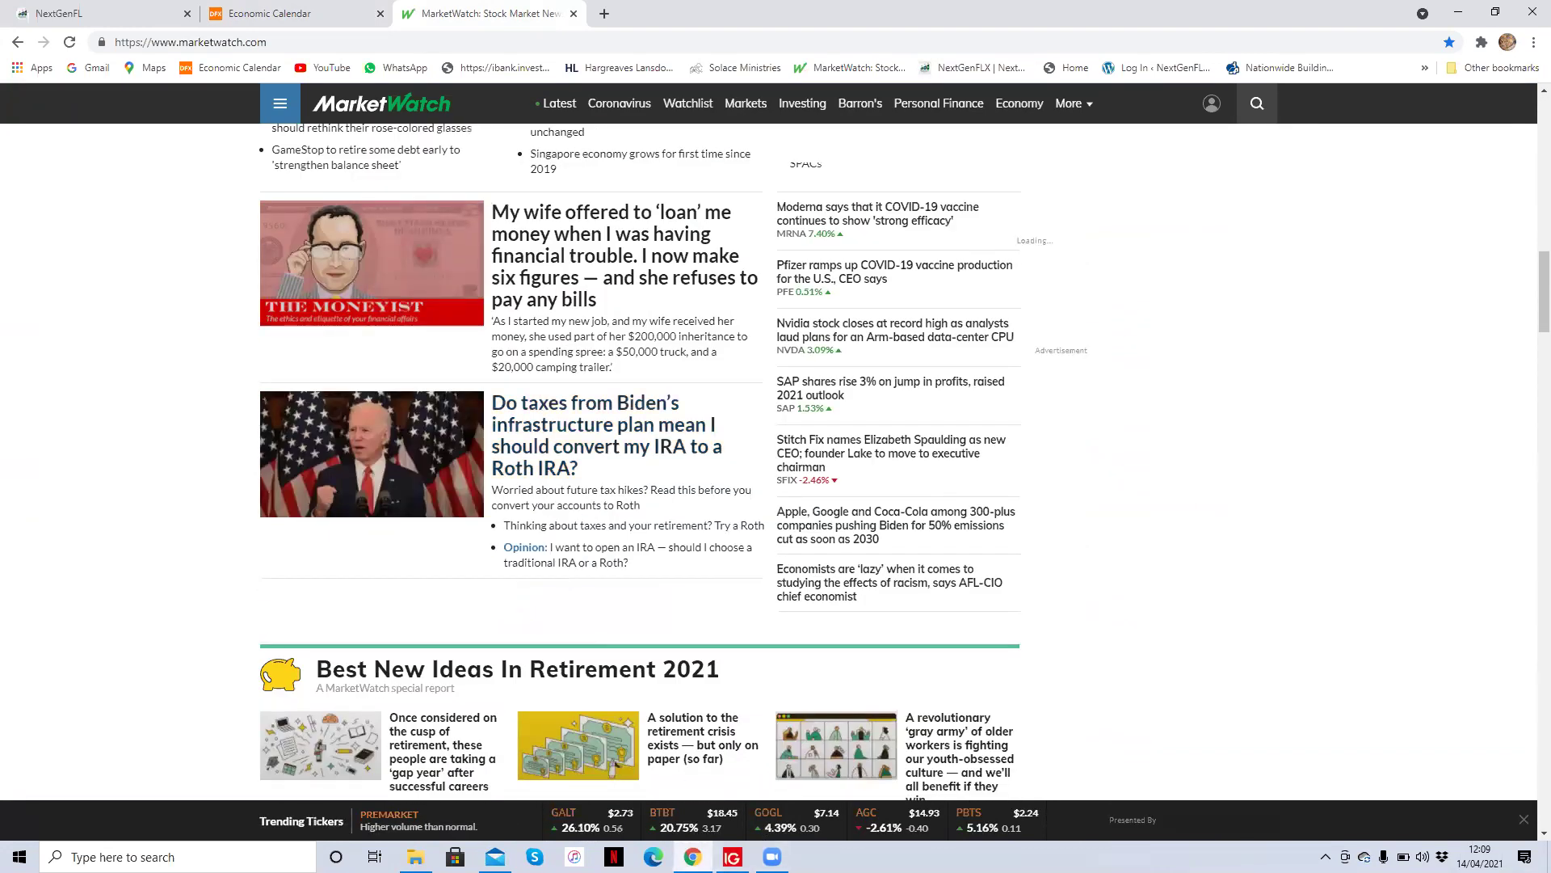
# Switch to MetaTrader 4 and examine the EURUSD chart on the Daily timeframe, enlarged around the latest candles and moving average.
pyautogui.hotkey('alt', 'Tab')
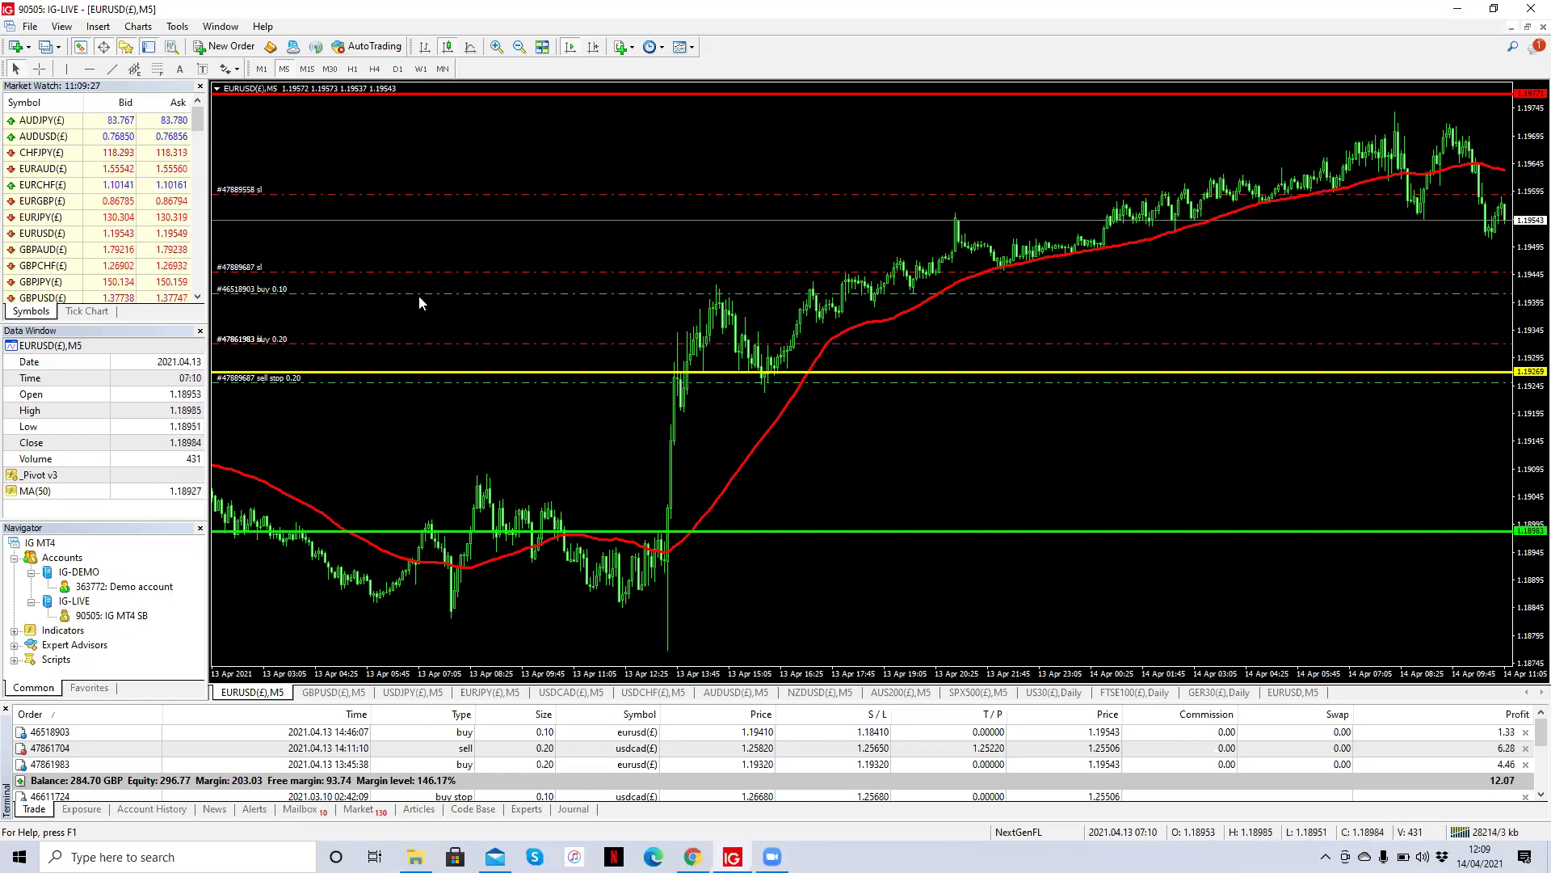
pyautogui.click(397, 69)
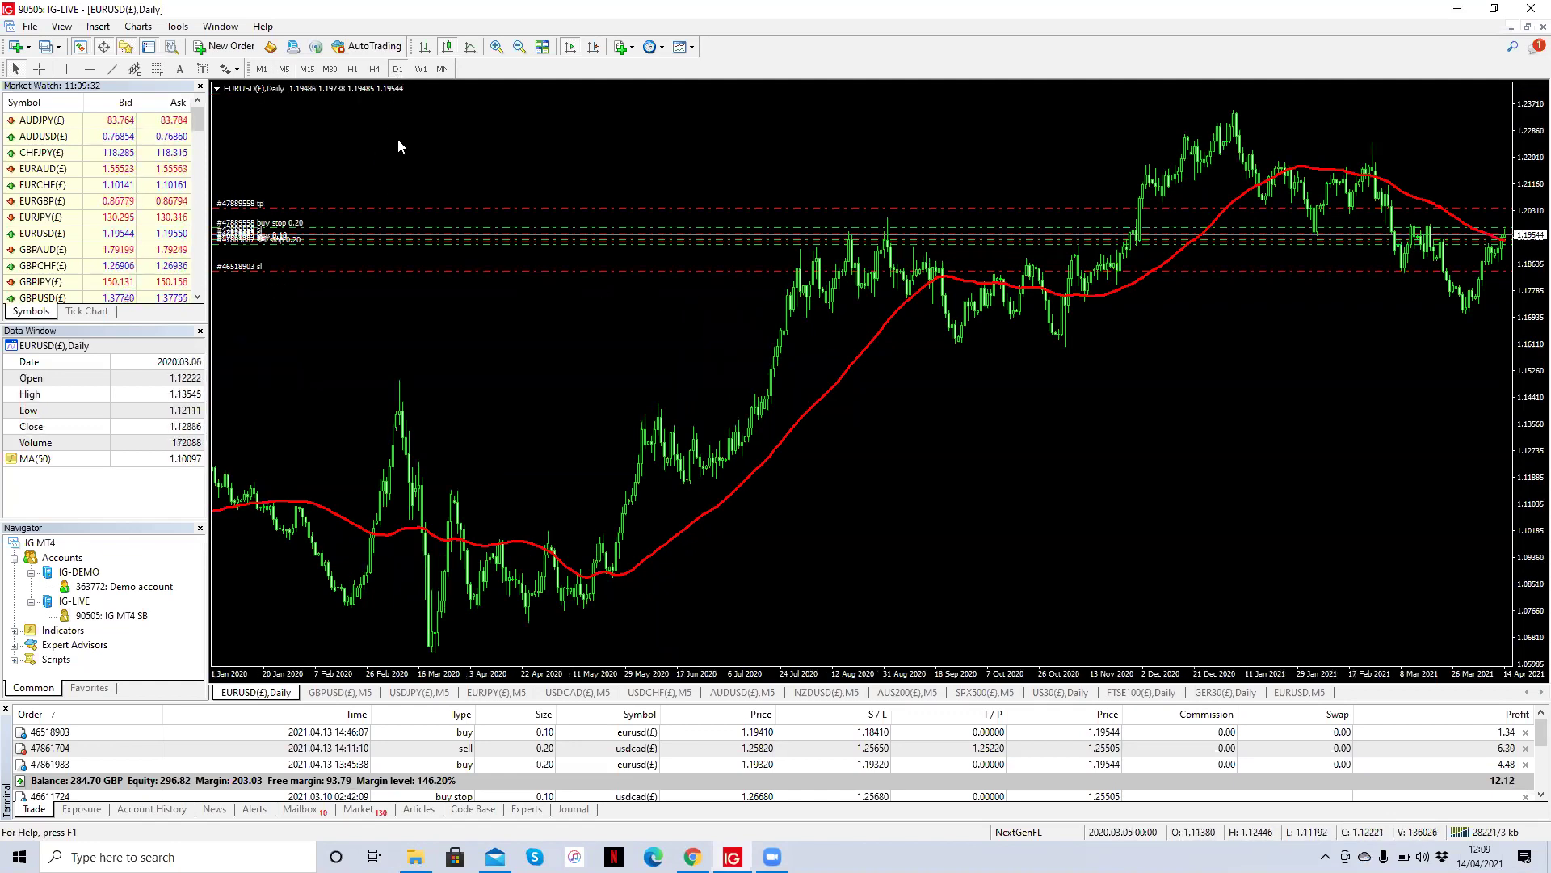
pyautogui.click(497, 47)
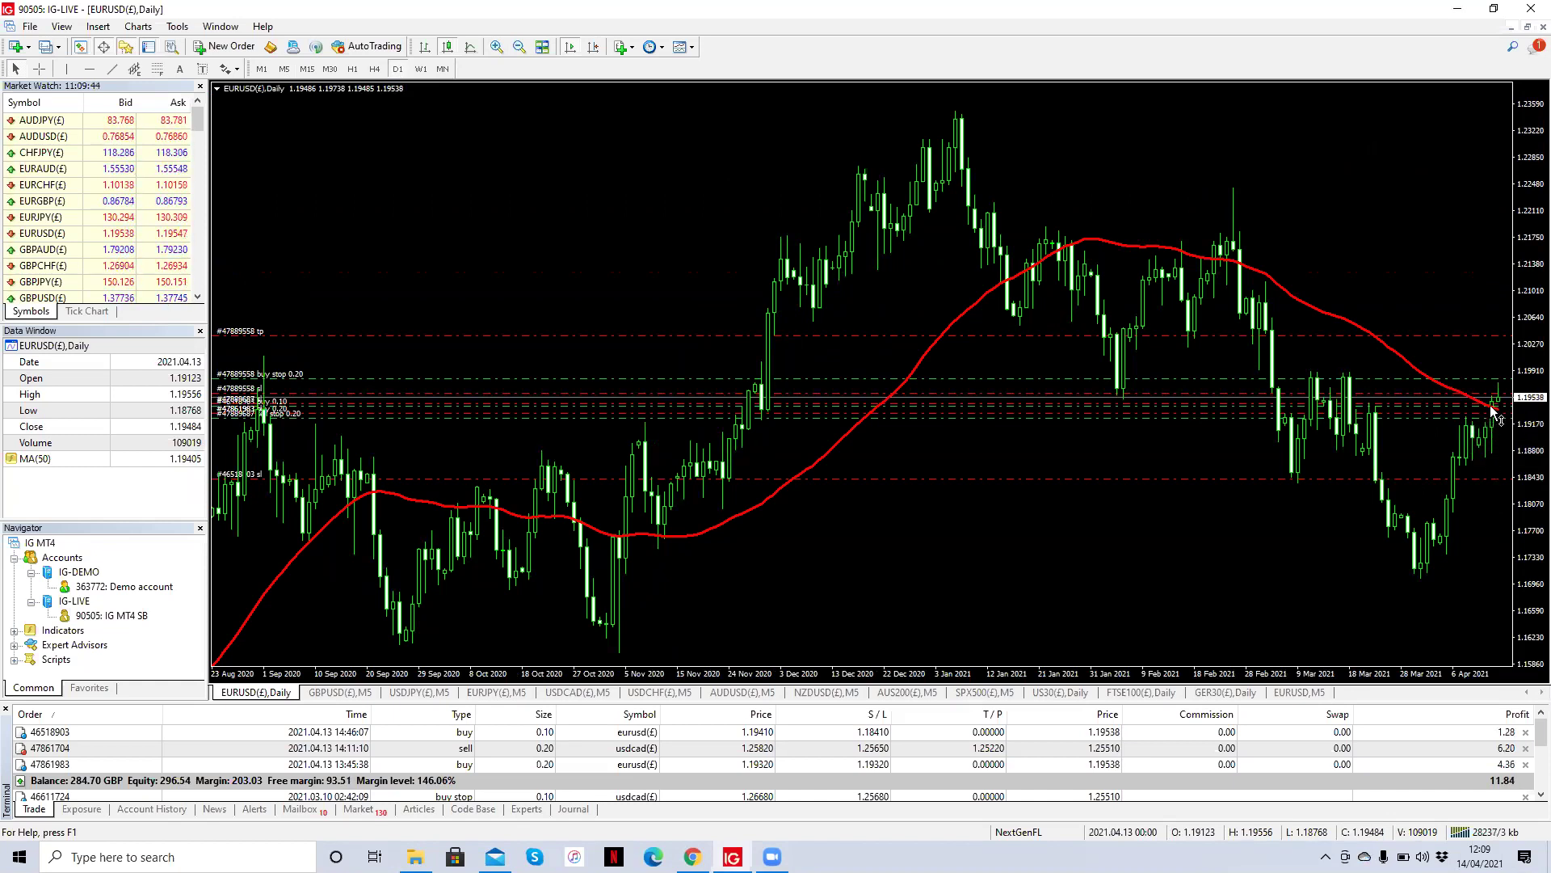
pyautogui.moveTo(1493, 406)
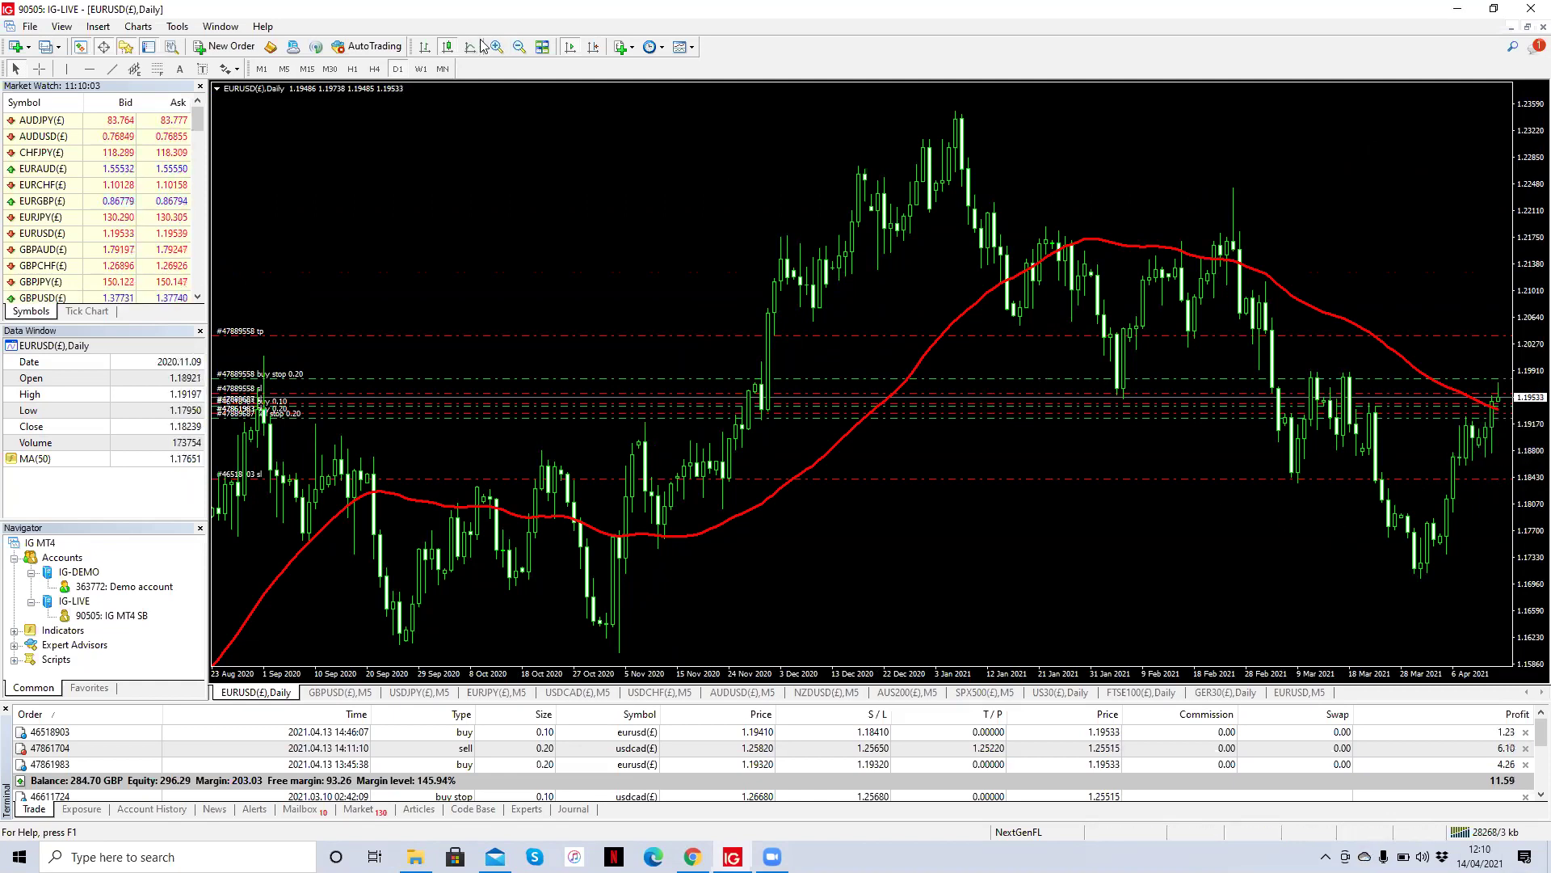
# Switch to the NextGenFL site in Chrome, open the Live Forex Trading Group and review its latest USDCAD trading posts.
pyautogui.hotkey('alt', 'Tab')
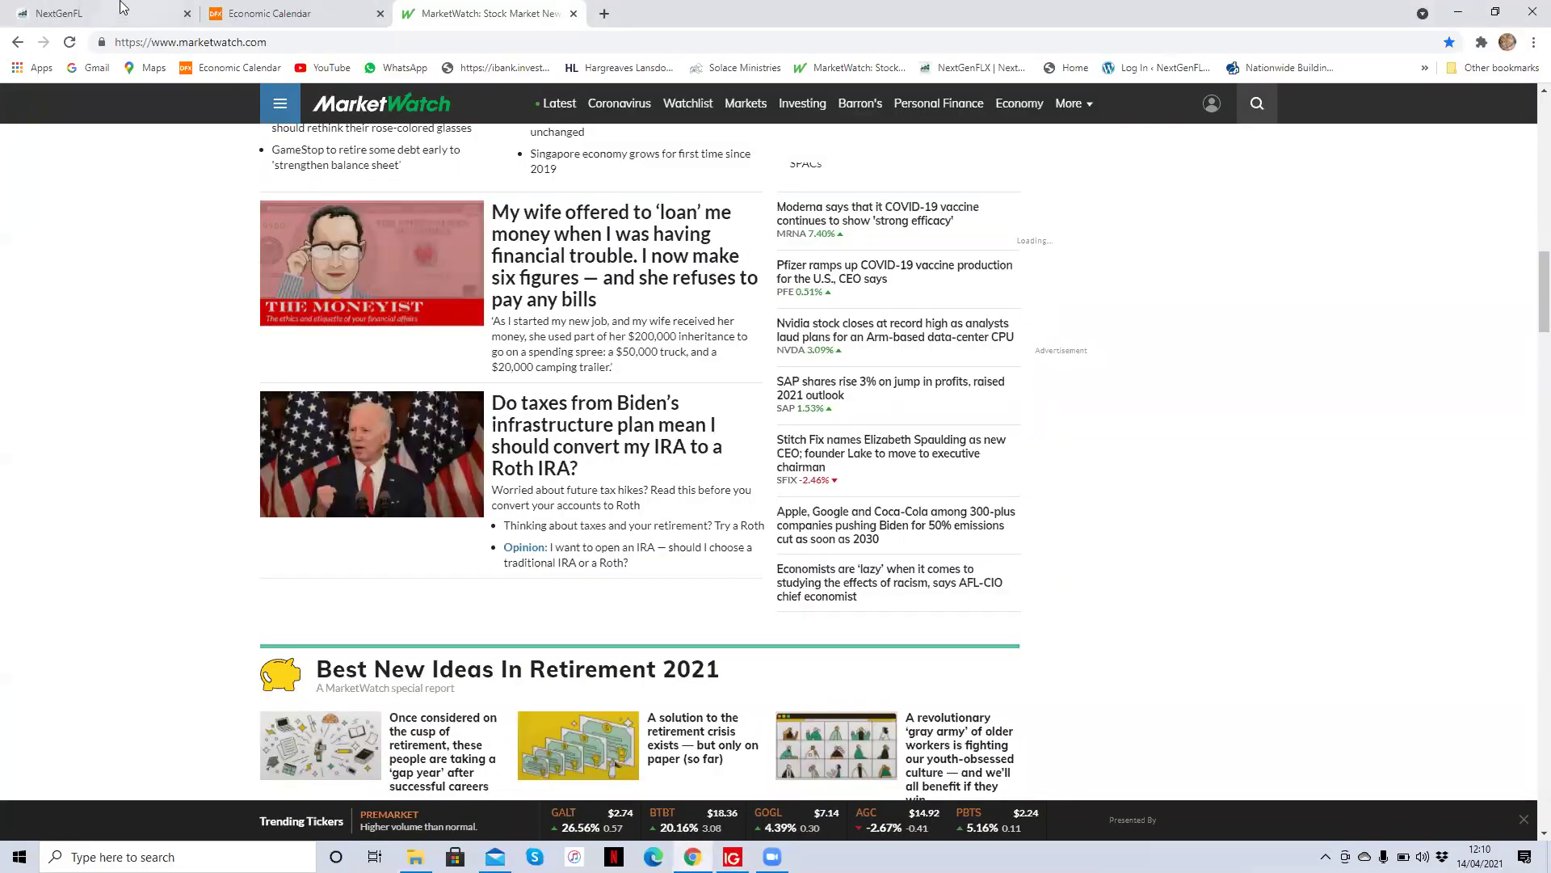
pyautogui.click(121, 8)
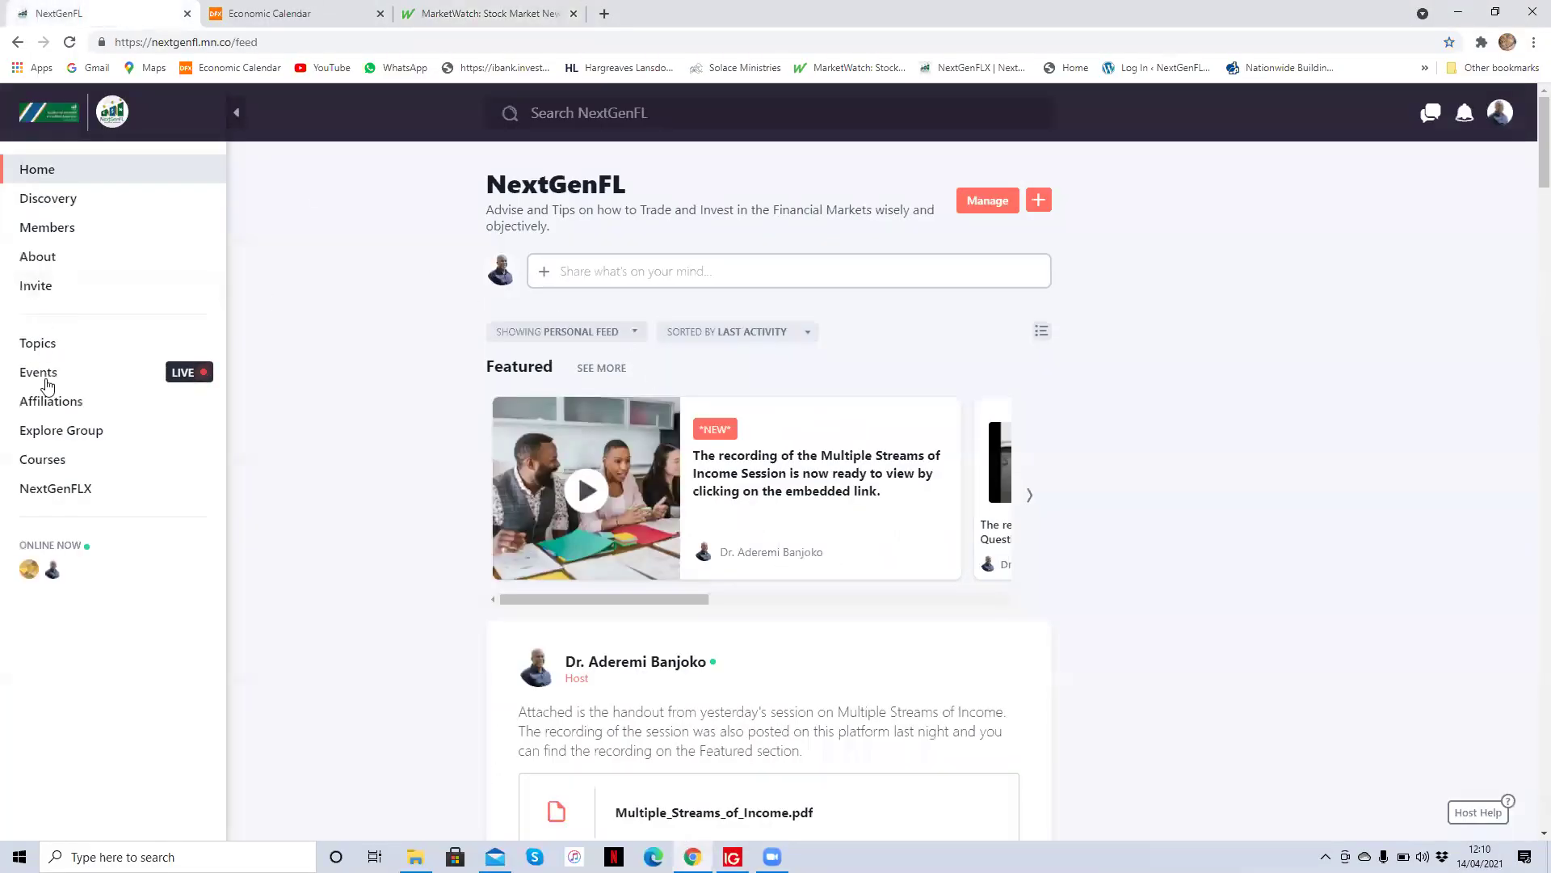
pyautogui.click(69, 434)
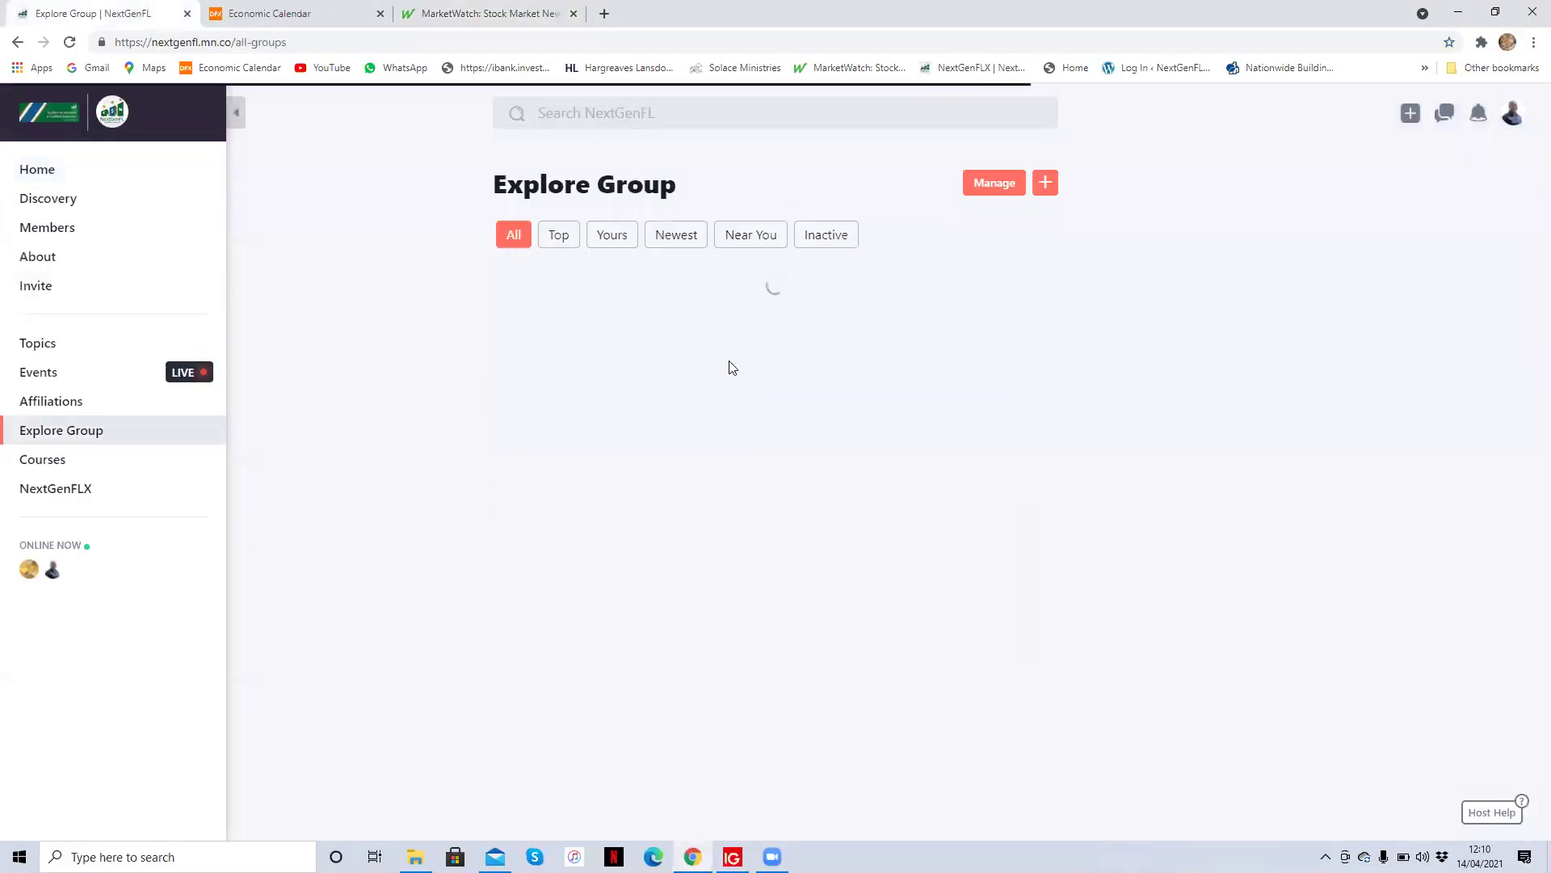
pyautogui.click(775, 346)
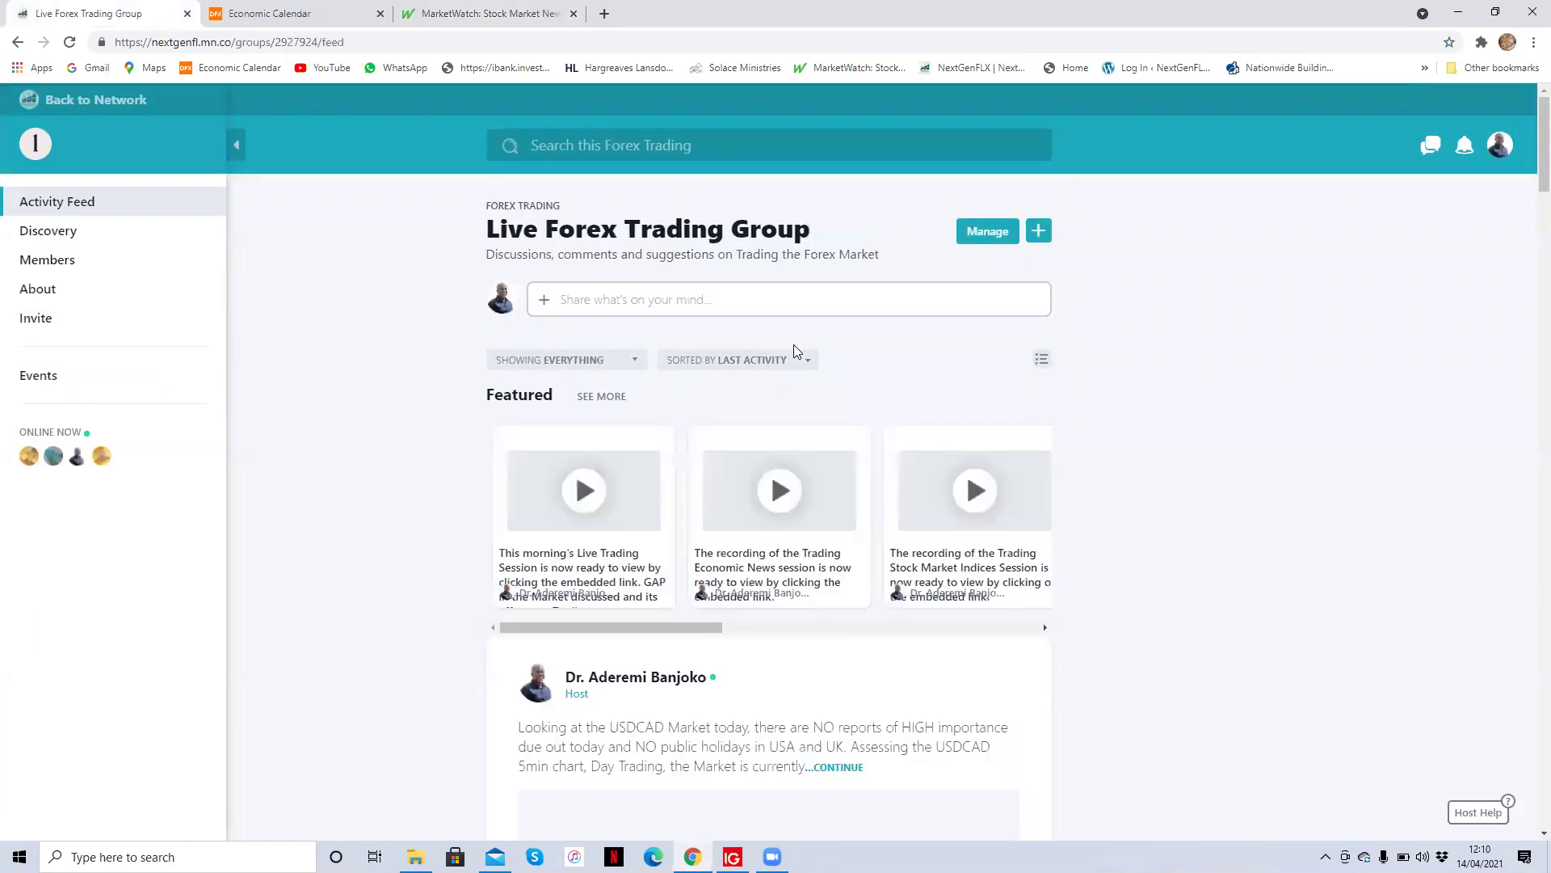
pyautogui.scroll(-4, 794, 345)
pyautogui.scroll(-3, 794, 349)
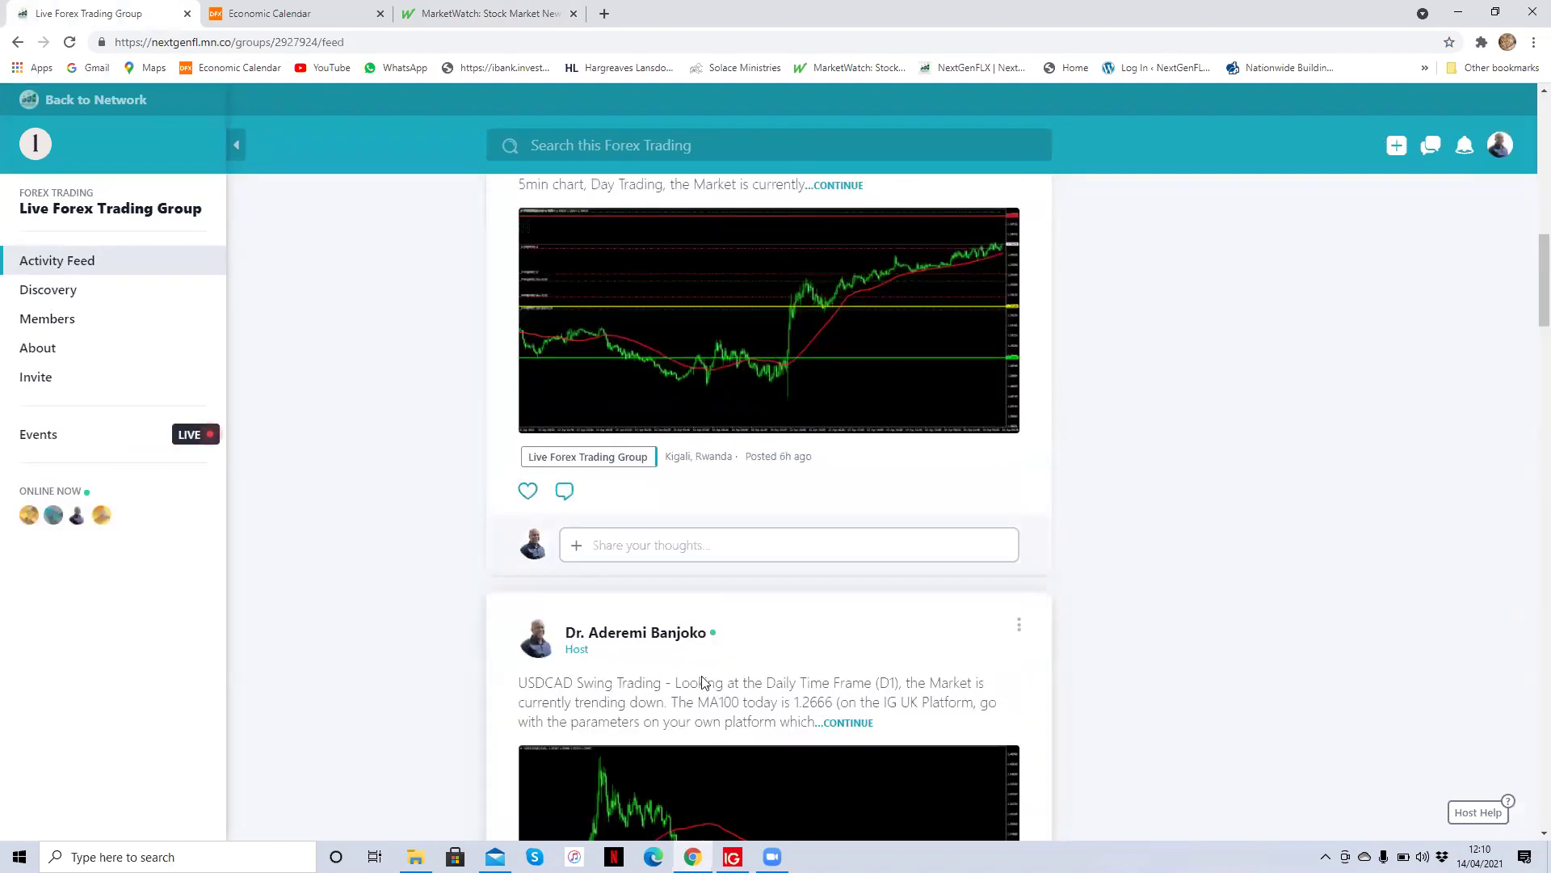
# Return to MetaTrader 4 and examine the EURUSD chart on the M5 timeframe, reduced to show the pivot levels and pending orders.
pyautogui.click(732, 857)
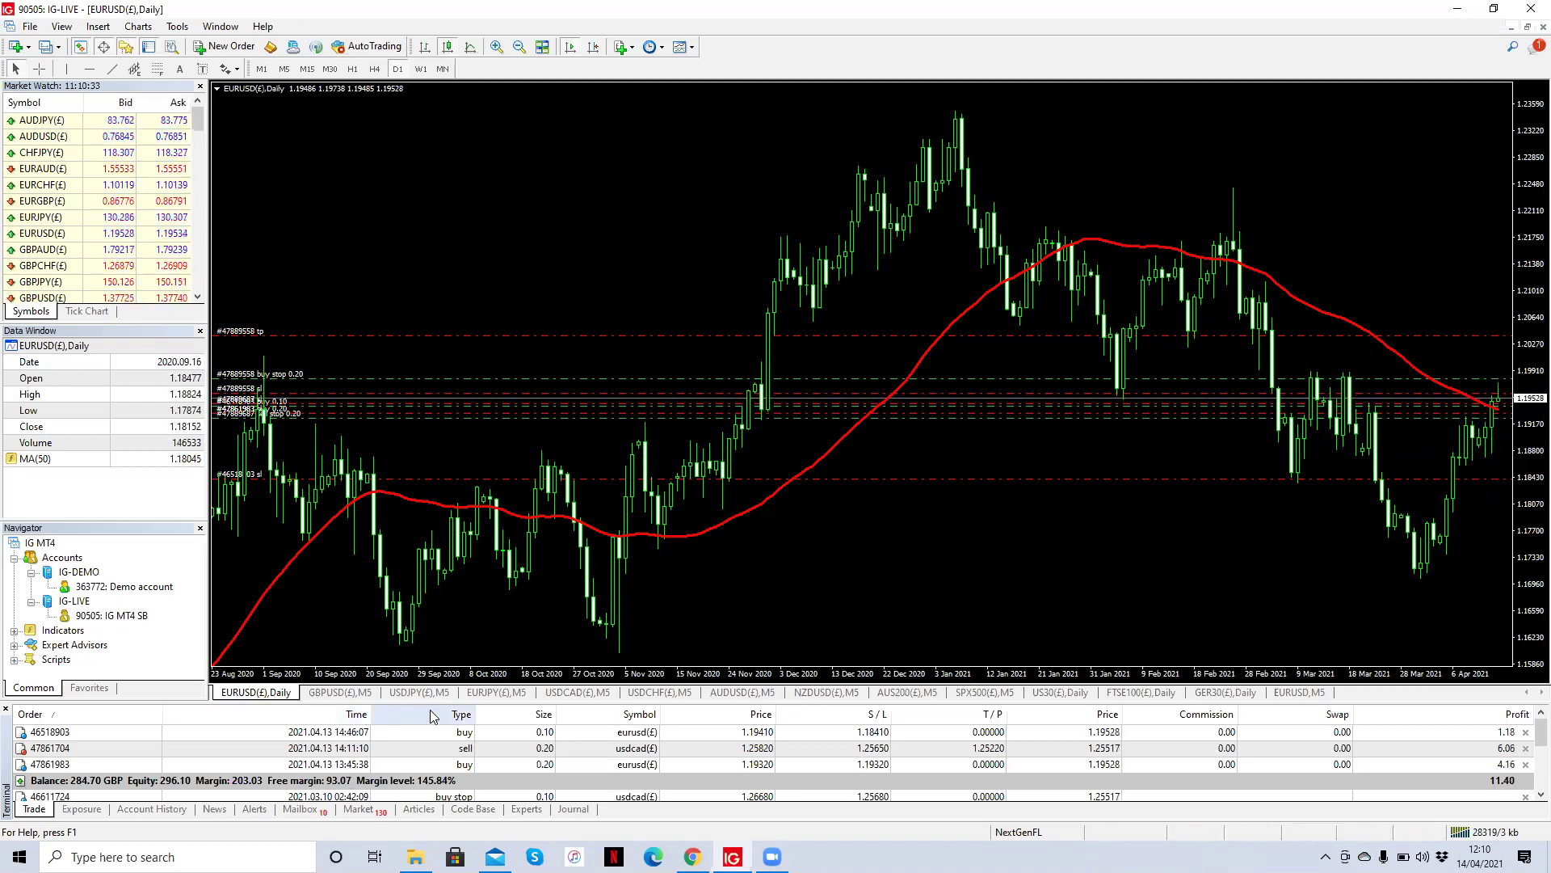
pyautogui.click(284, 70)
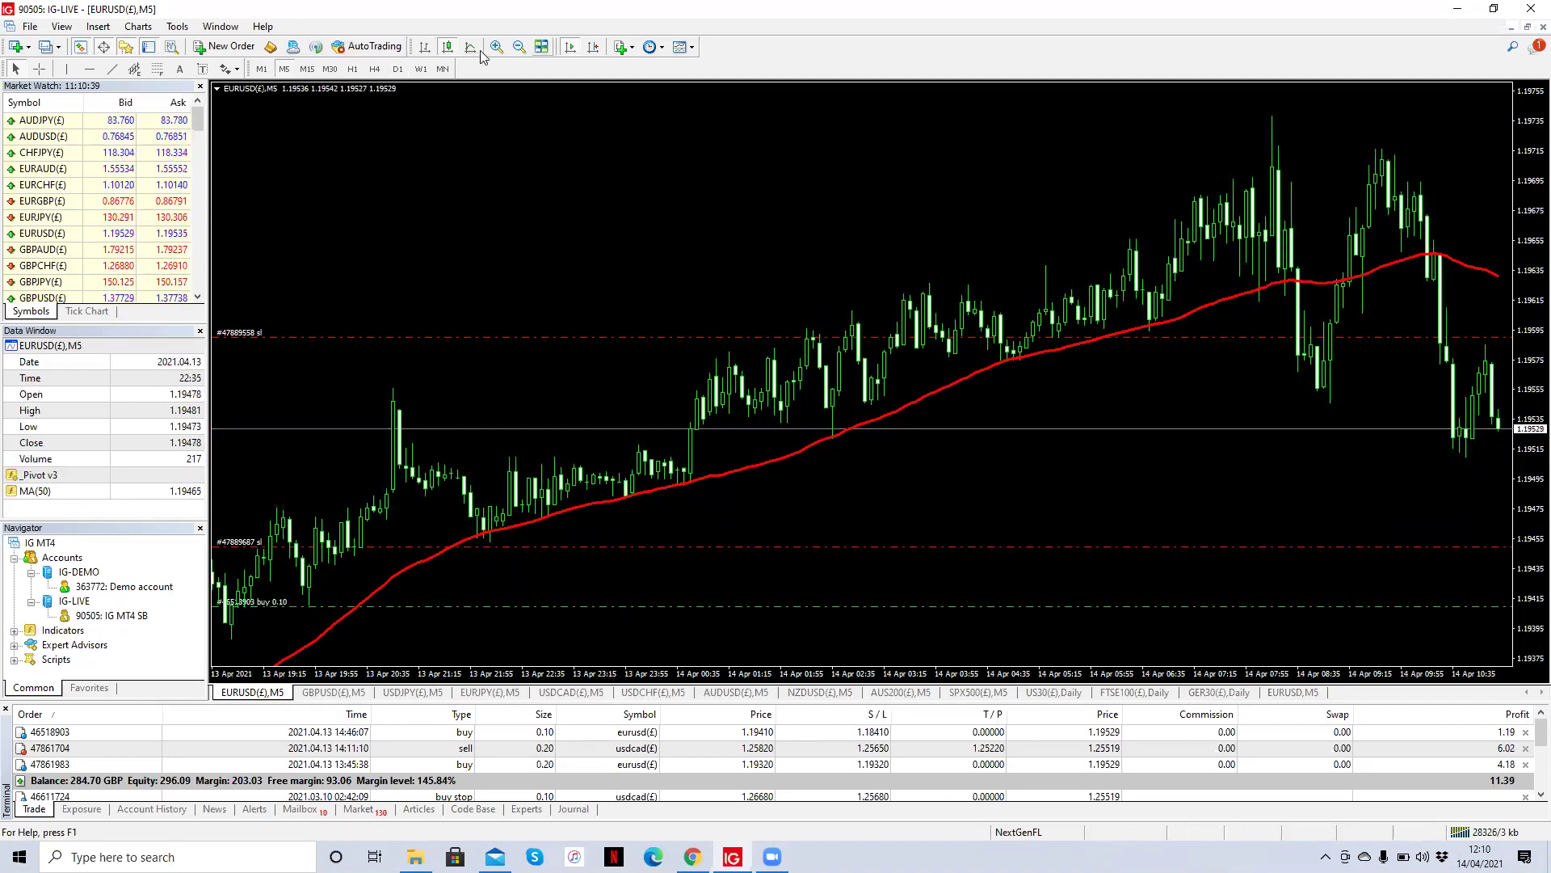
pyautogui.click(520, 46)
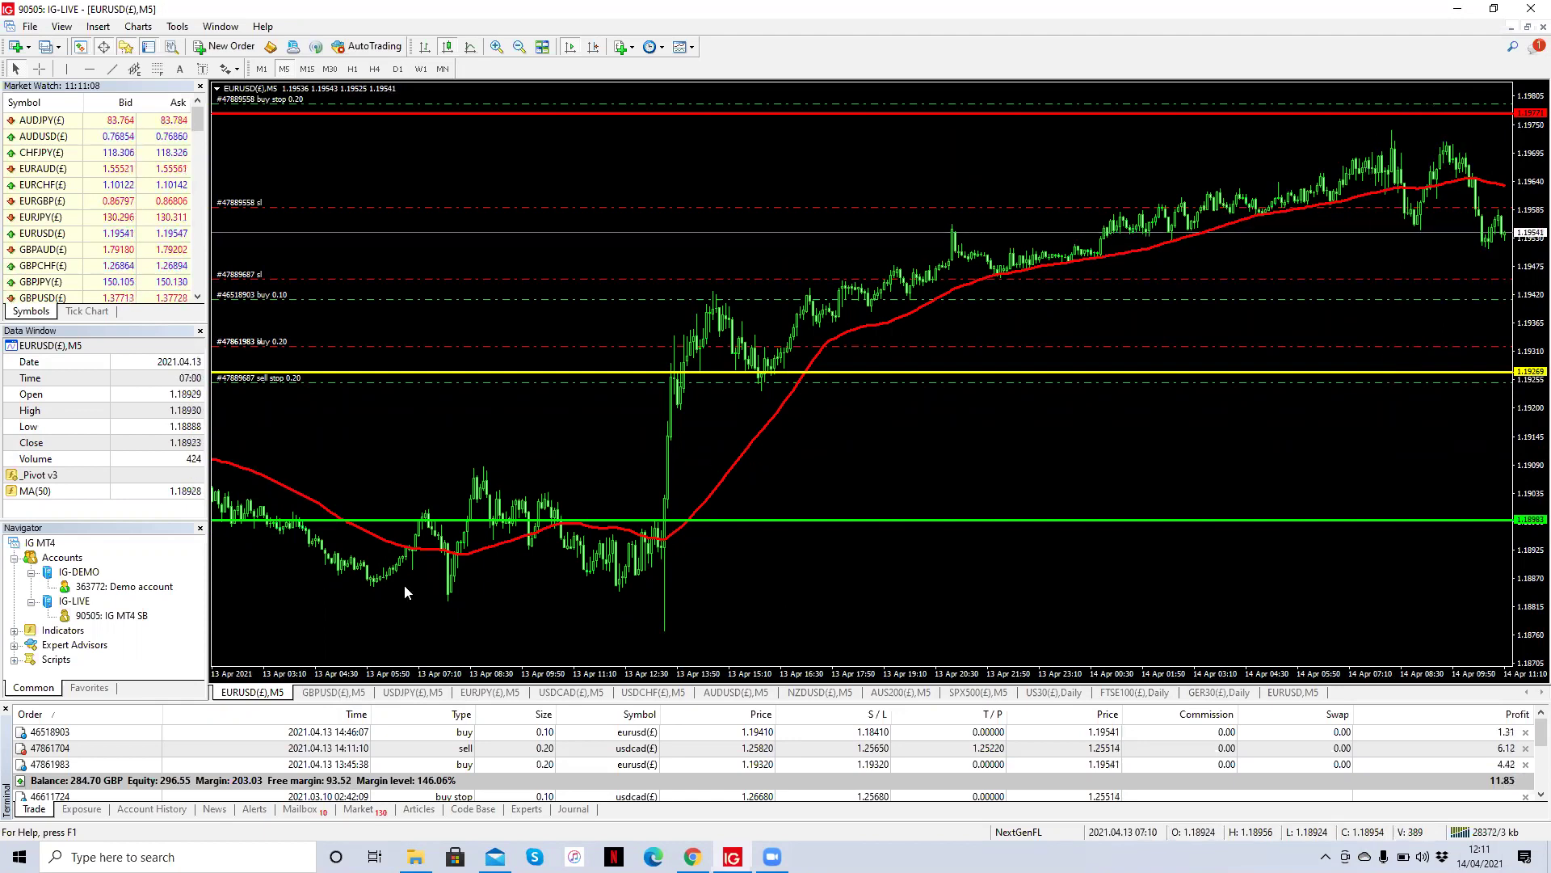
# Open the USDCAD chart and examine its trend on the Daily timeframe, enlarged around the recent candles and moving average.
pyautogui.click(571, 693)
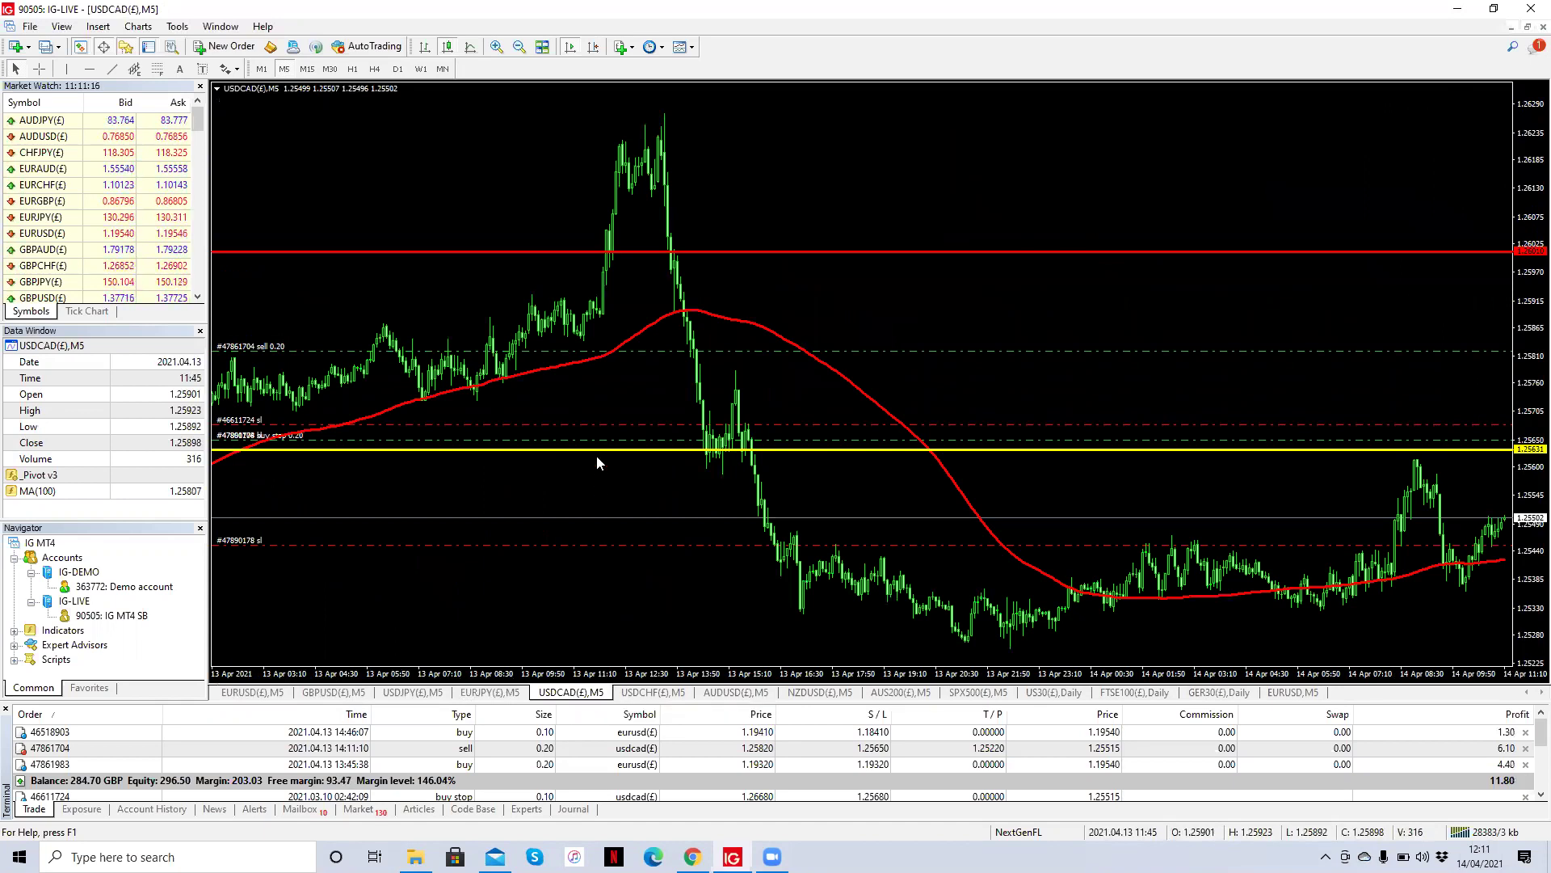
pyautogui.click(332, 692)
pyautogui.click(568, 693)
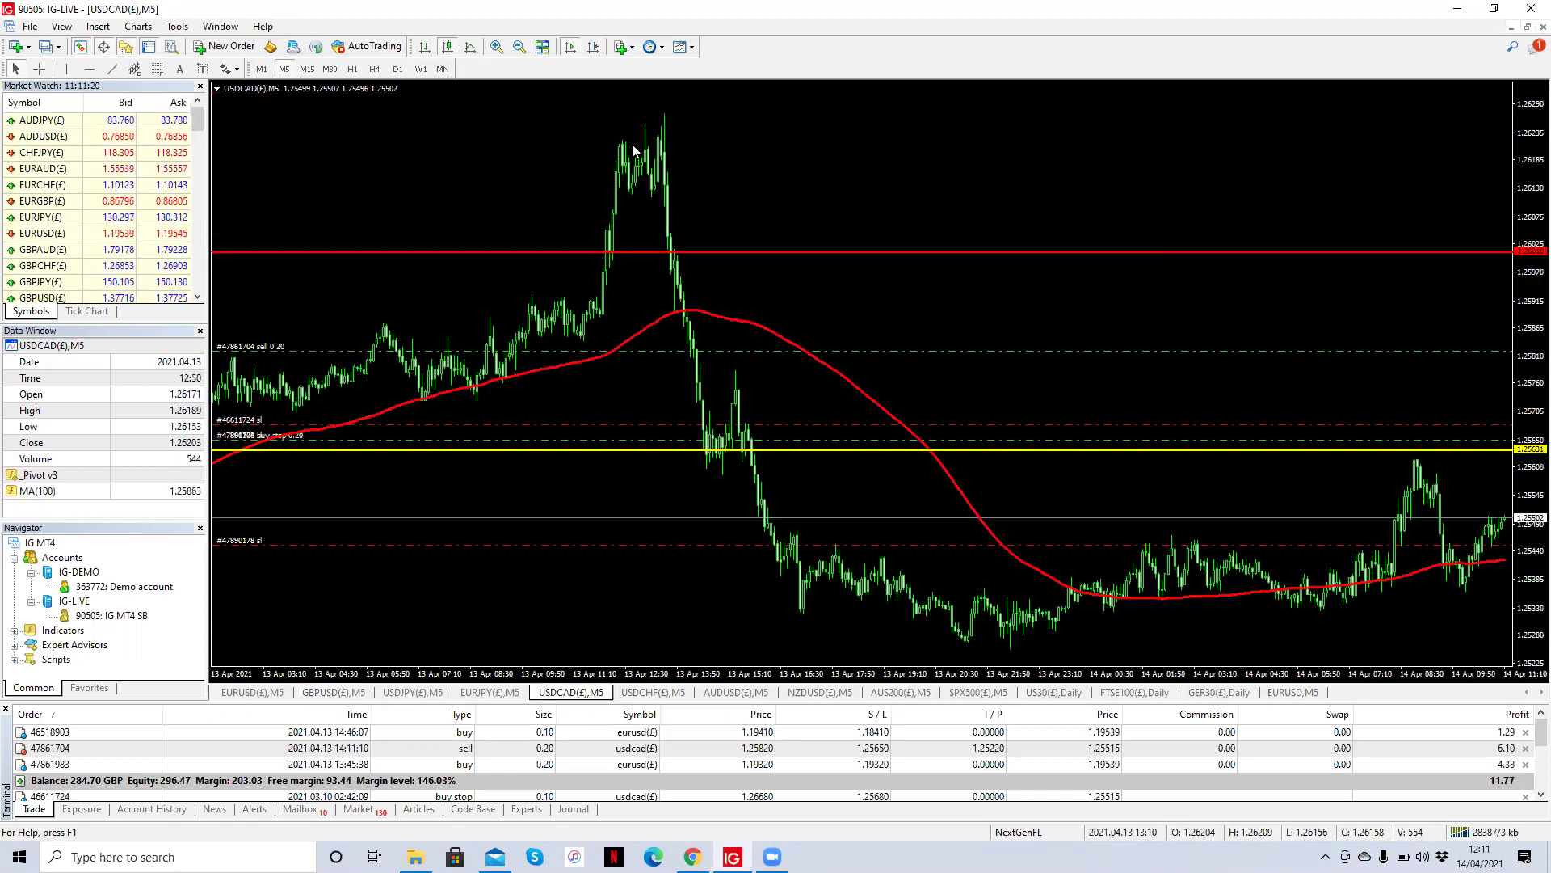
pyautogui.click(397, 69)
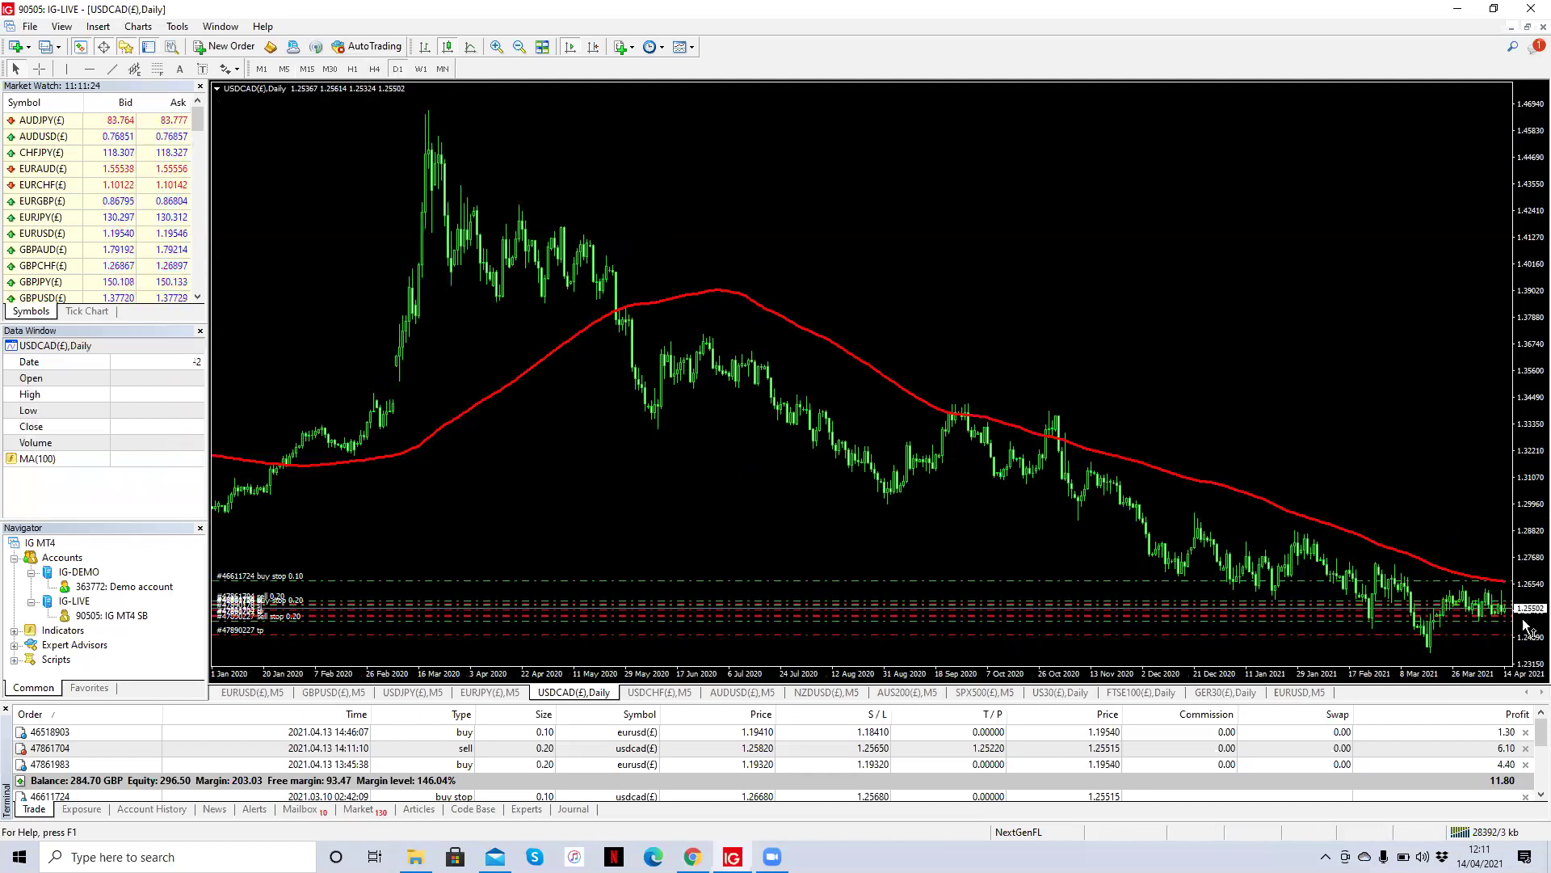
pyautogui.press('+')
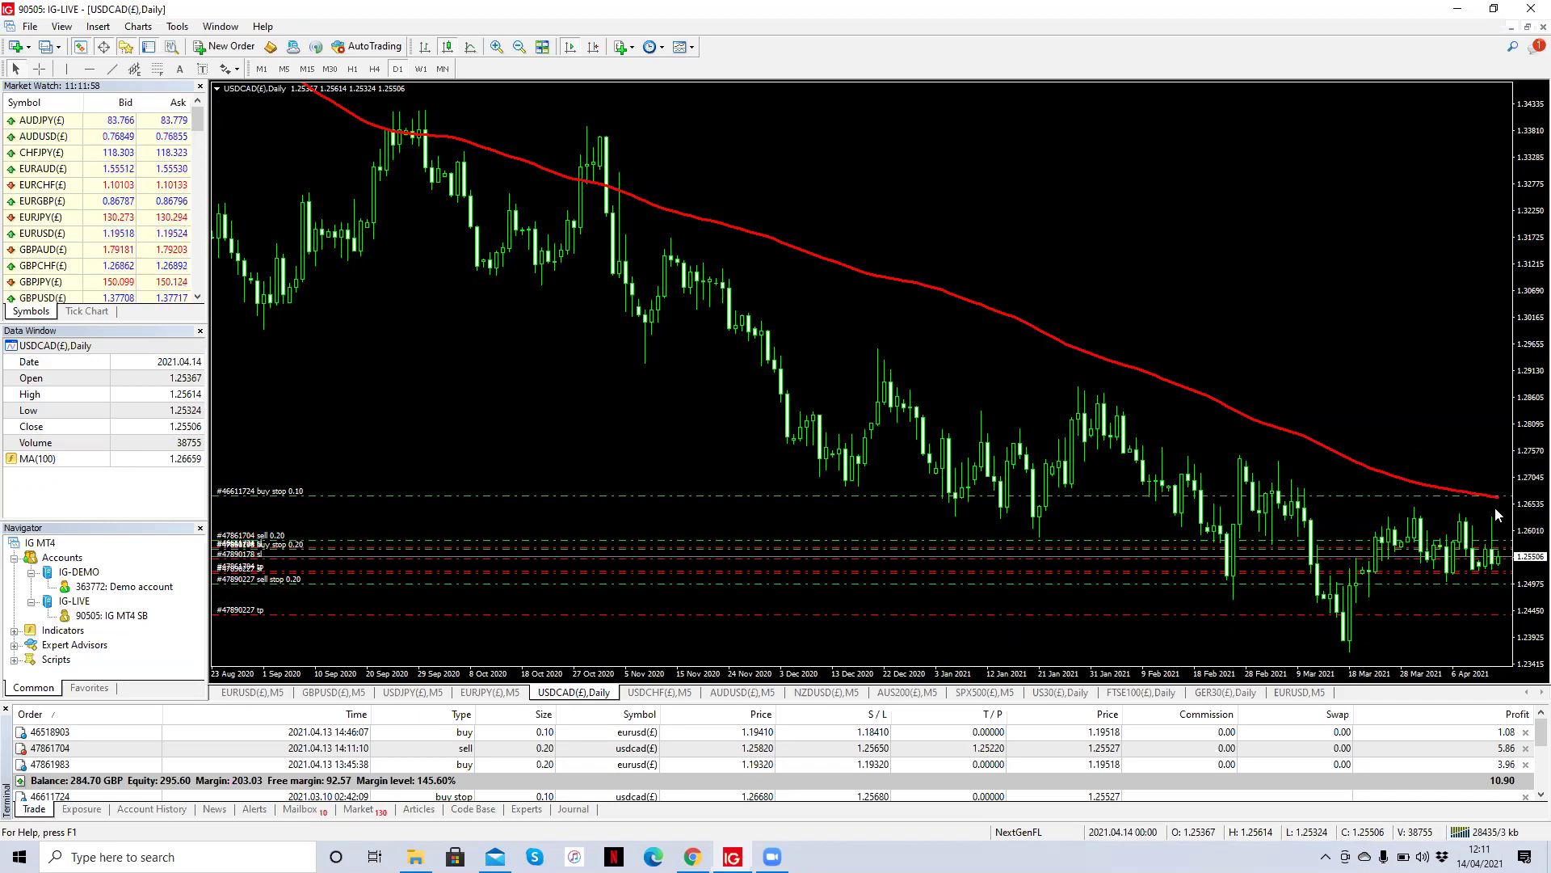
# Show USDCAD on the M5 timeframe with a wider time range and a compressed price scale to examine all three pivot lines.
pyautogui.click(282, 68)
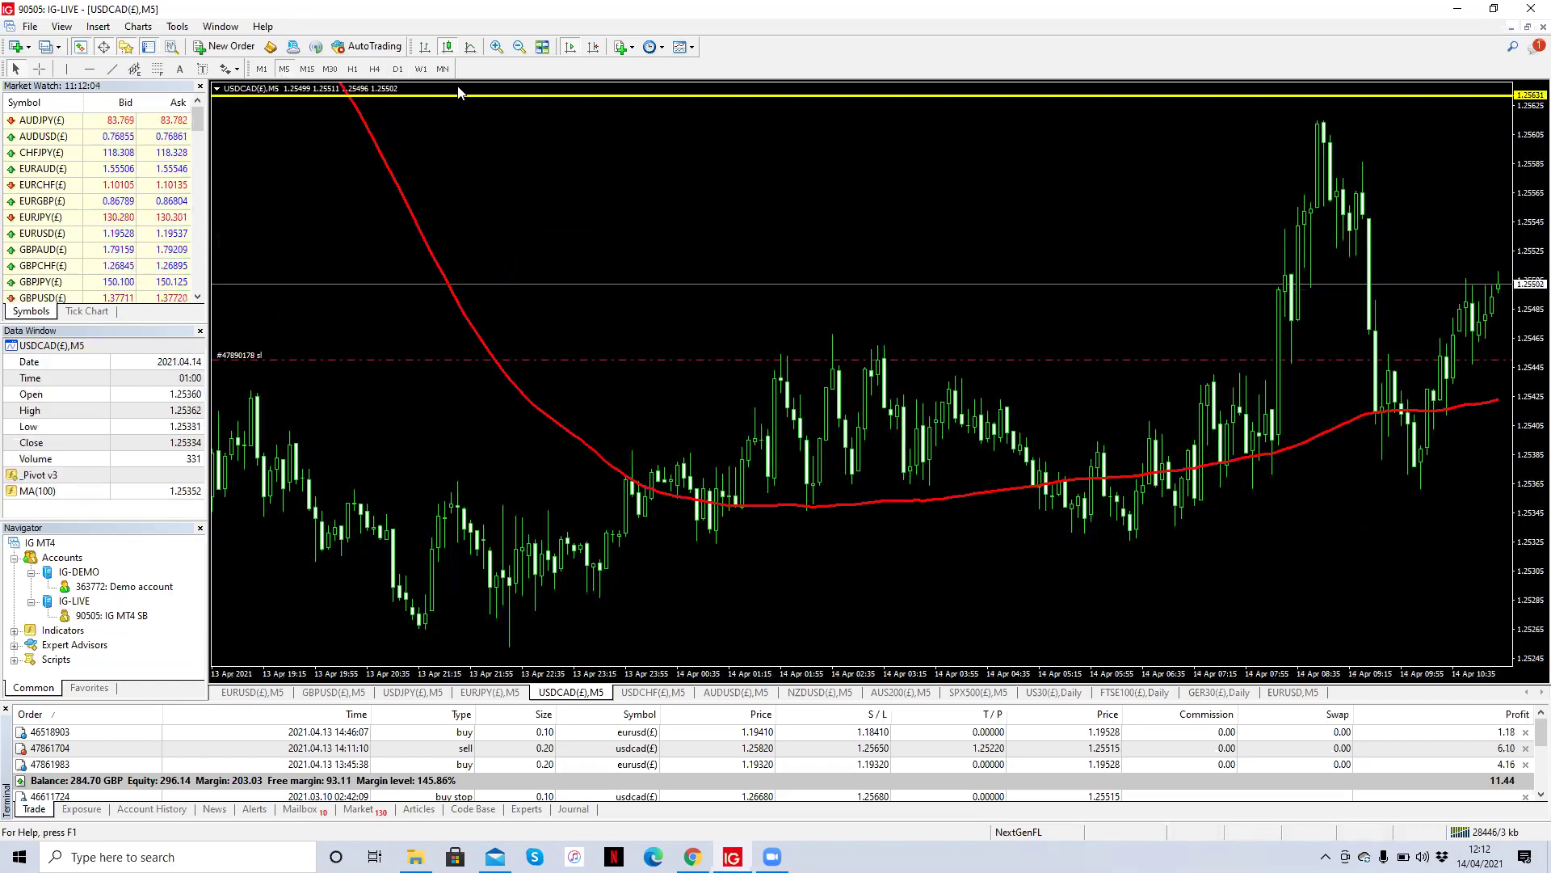
pyautogui.click(520, 46)
pyautogui.moveTo(1527, 483); pyautogui.dragTo(1527, 565)
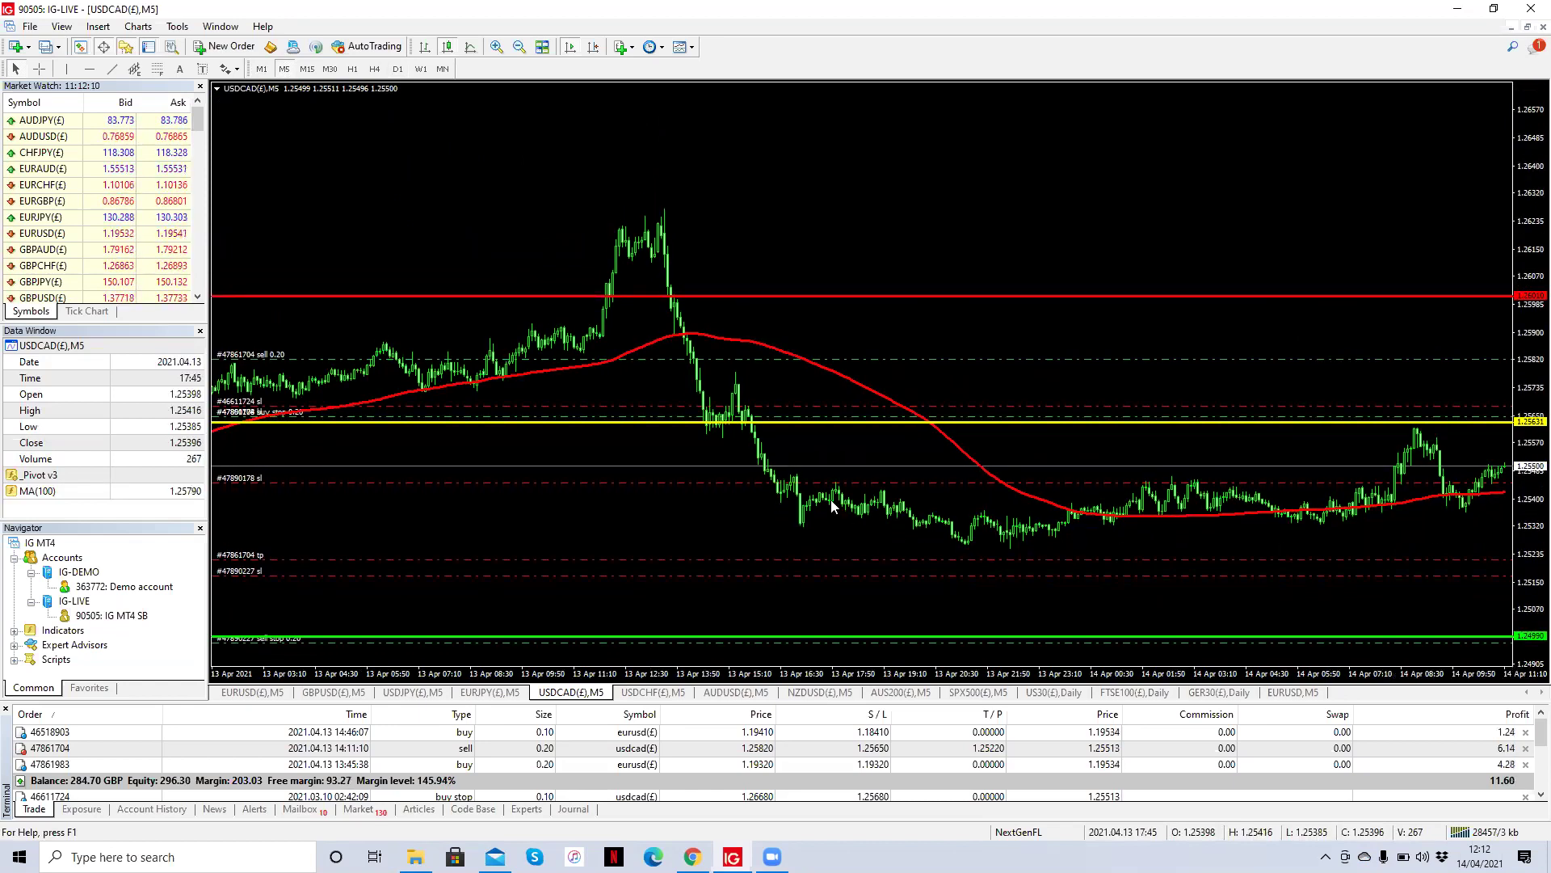